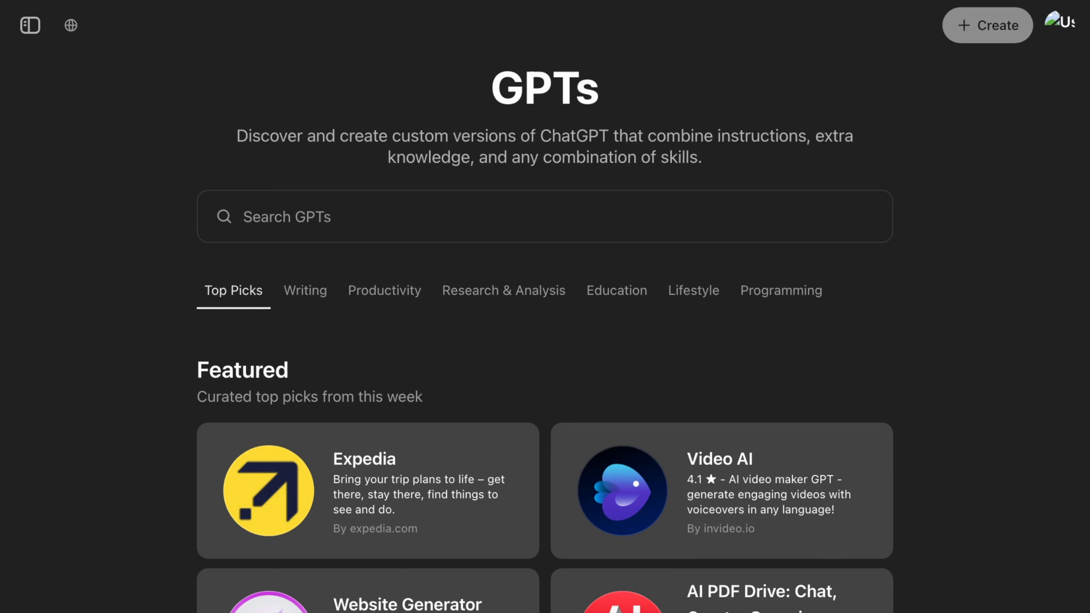
{"action": "mouse_move", "coordinate": [986, 39]}
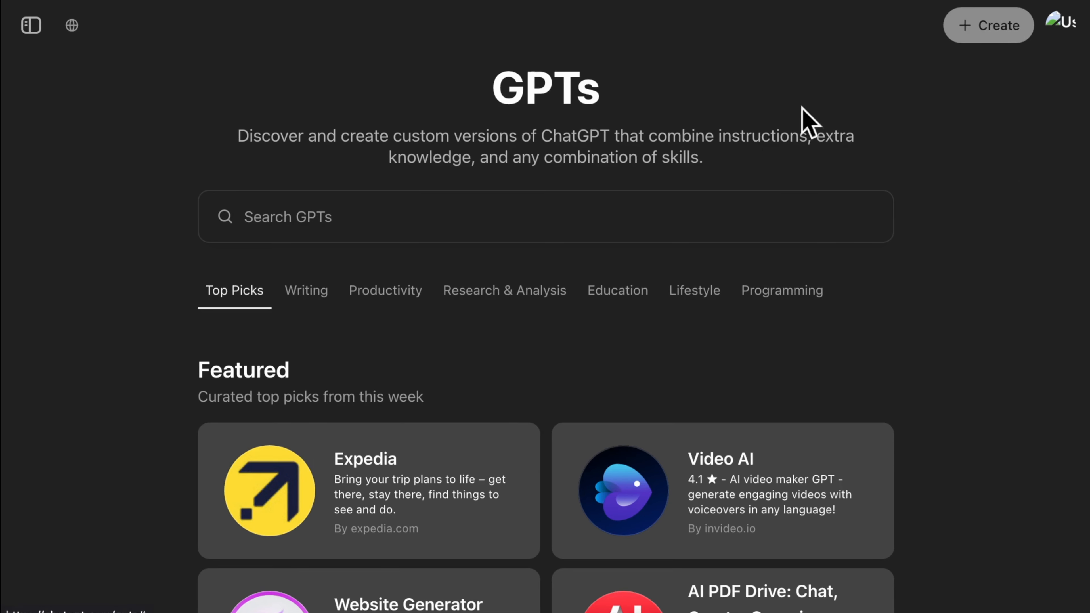
{"action": "left_click", "coordinate": [841, 123]}
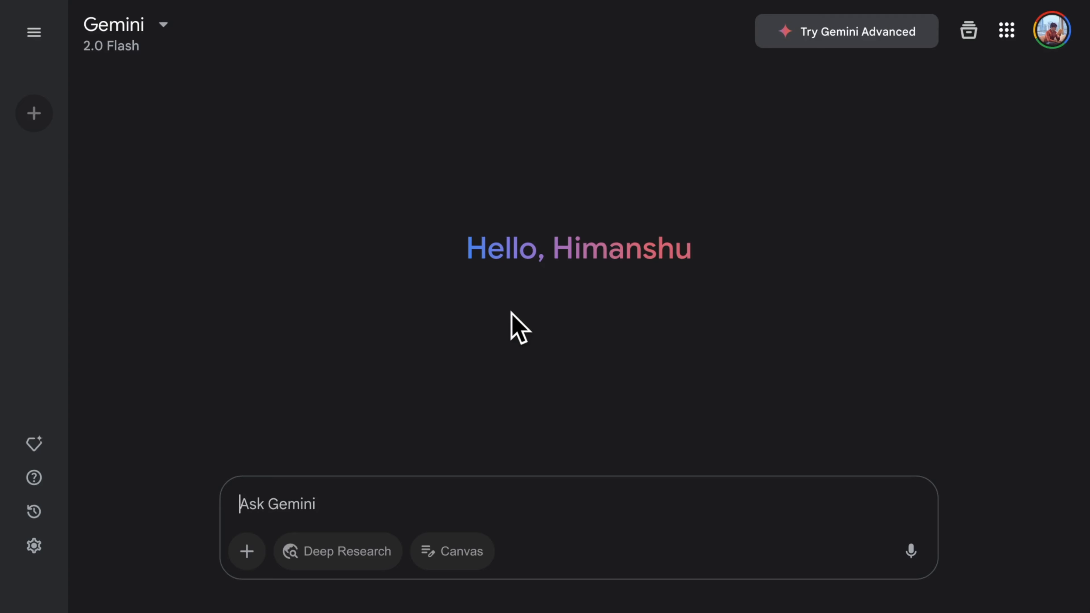
Step: Open the Gem manager and start creating a new Gem
{"action": "left_click", "coordinate": [43, 447]}
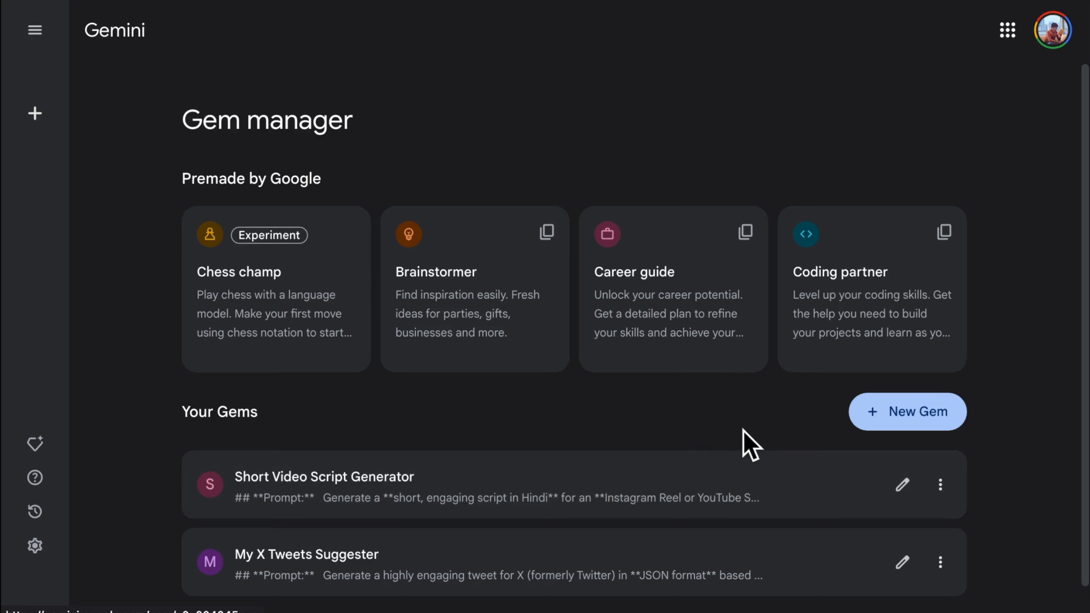
{"action": "scroll", "coordinate": [626, 433], "scroll_direction": "down", "scroll_amount": 1}
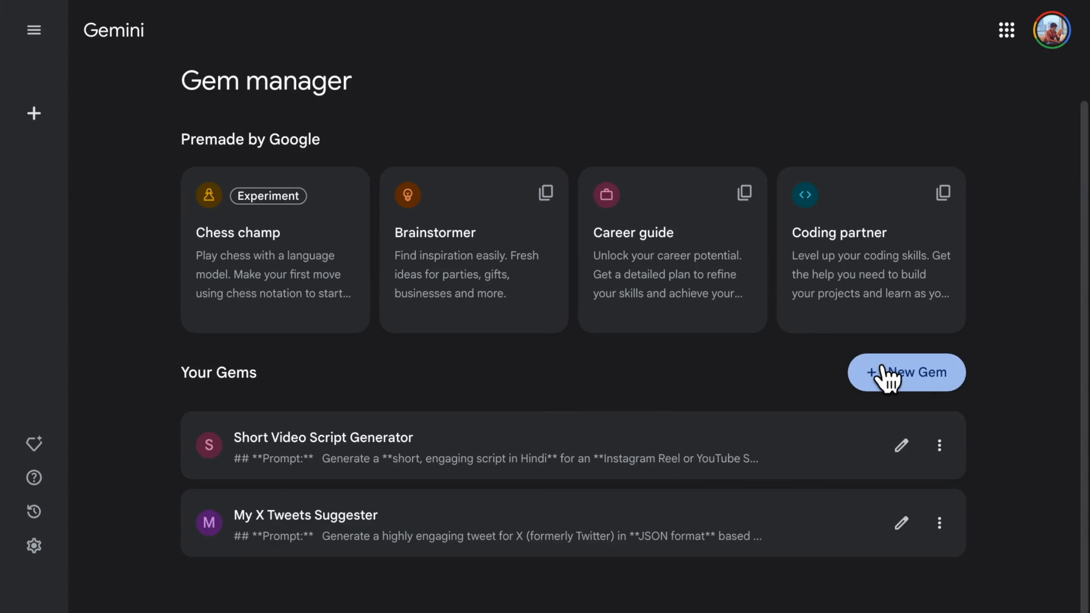
{"action": "left_click", "coordinate": [880, 368]}
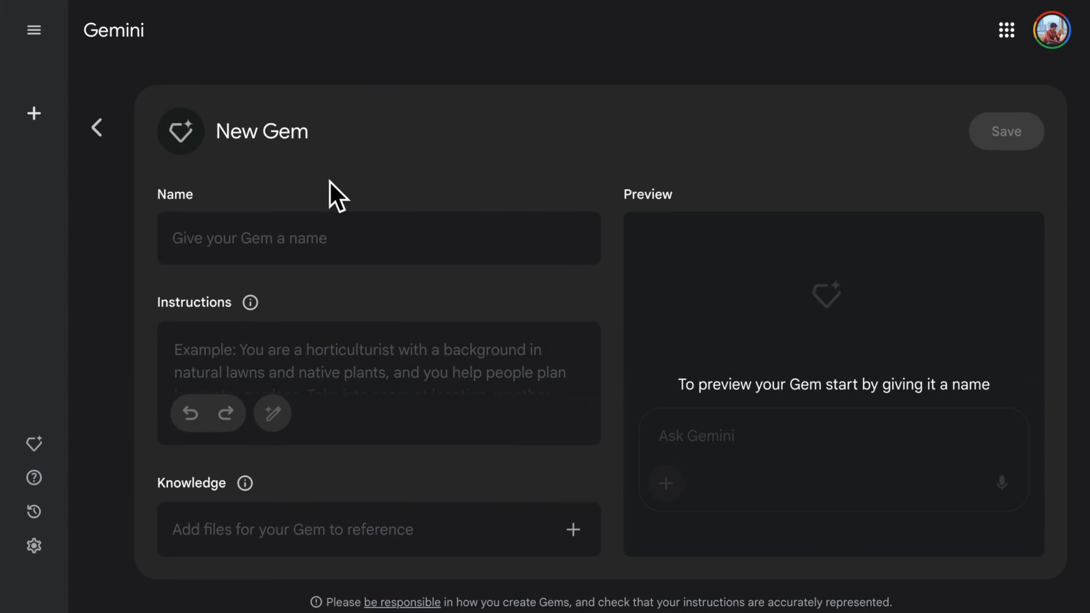
Step: Name the new Gem "Email Rewriter"
{"action": "left_click", "coordinate": [292, 239]}
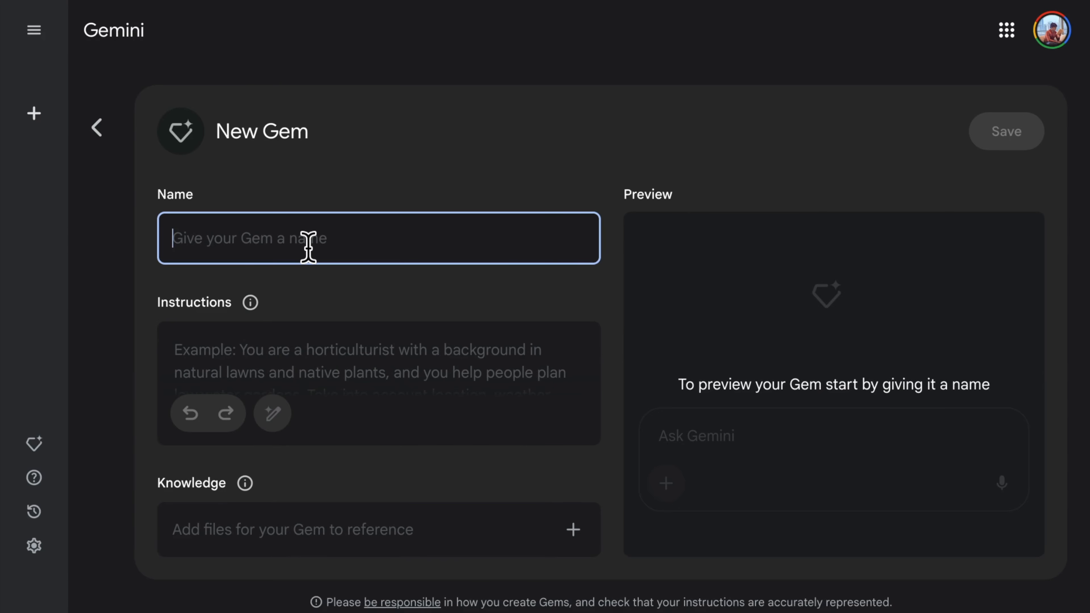
{"action": "type", "text": "Email W"}
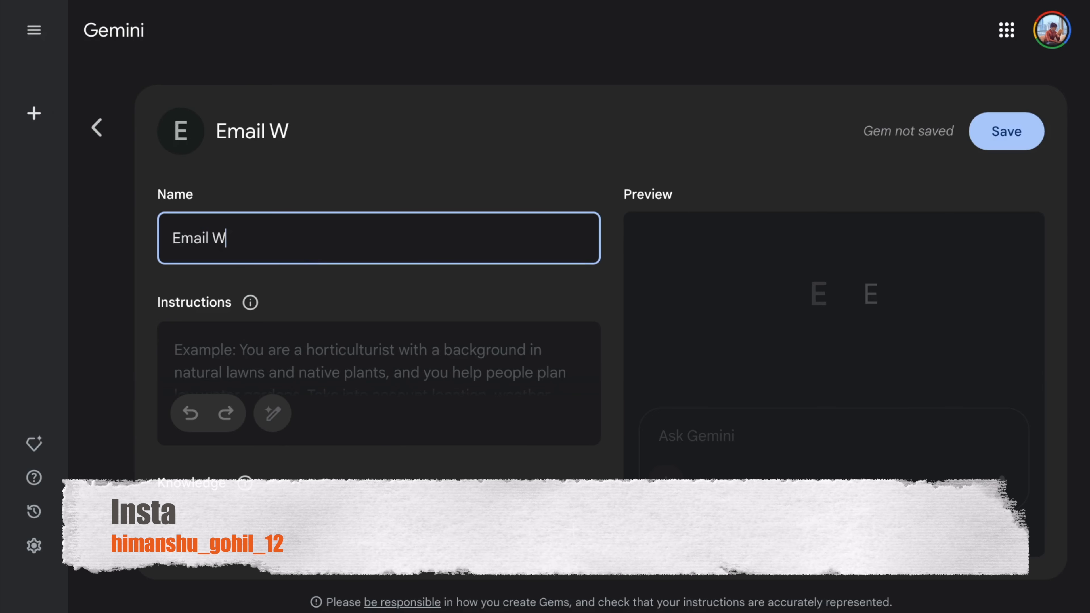
{"action": "key", "text": "BackSpace"}
{"action": "type", "text": "Rewriter"}
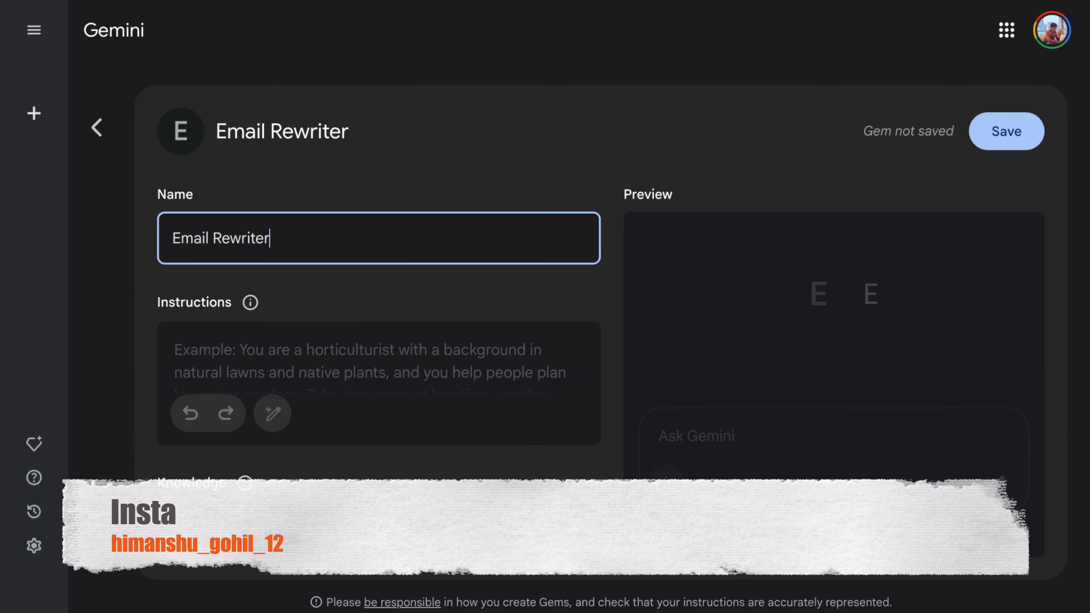
{"action": "key", "text": "Tab"}
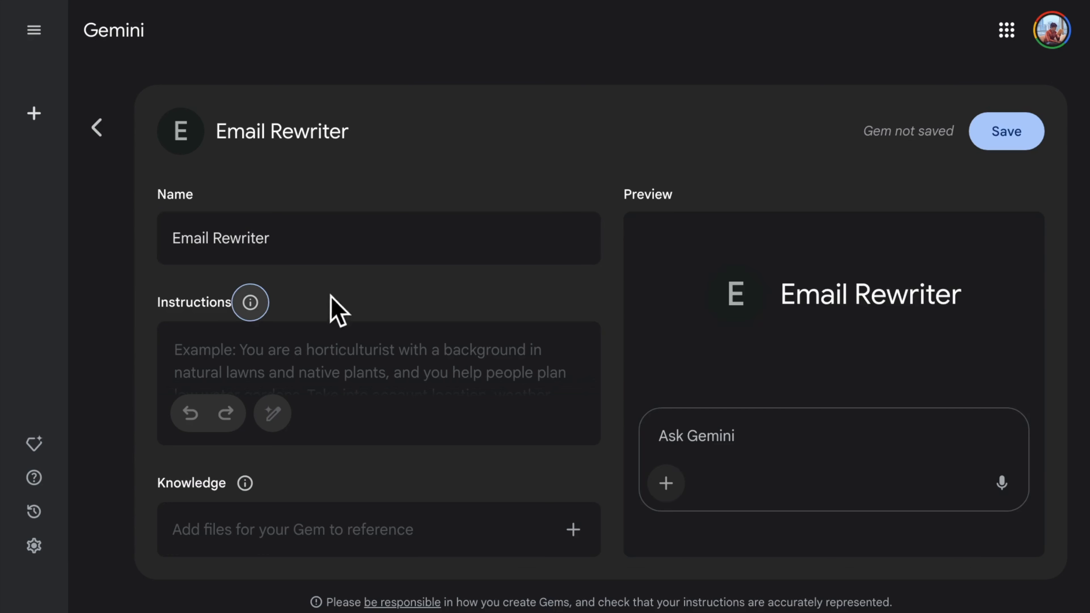
{"action": "left_click", "coordinate": [414, 306]}
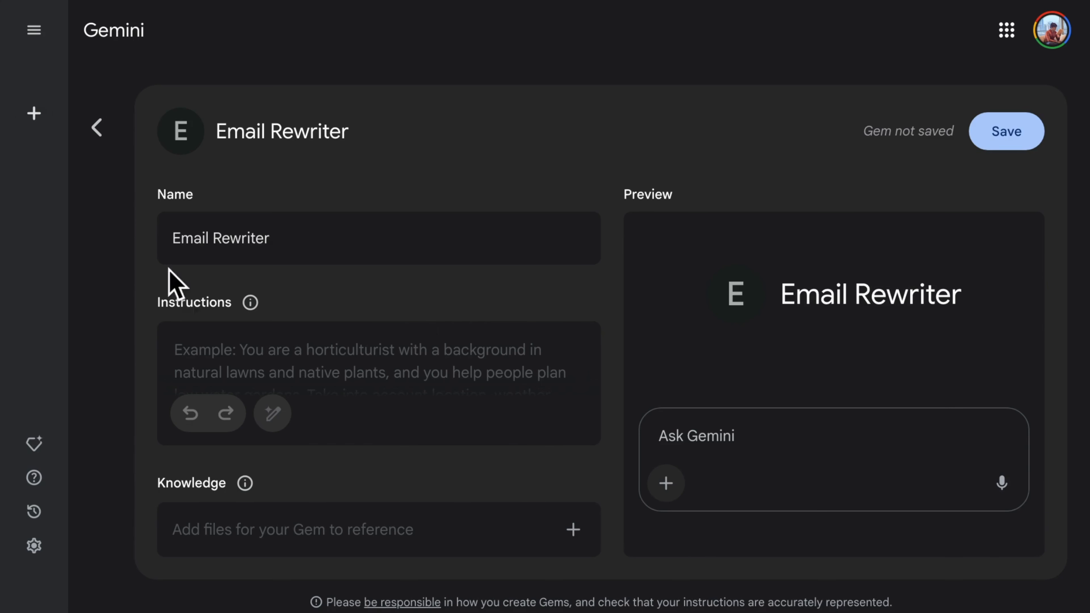
Step: Paste instructions for clear, concise, action-oriented email rephrasing, covering semi-formal tone, bulleted action items, a TL;DR for lengthy emails and a closing signature
{"action": "left_click", "coordinate": [229, 365]}
{"action": "key", "text": "ctrl+v"}
{"action": "scroll", "coordinate": [236, 292], "scroll_direction": "up", "scroll_amount": 10}
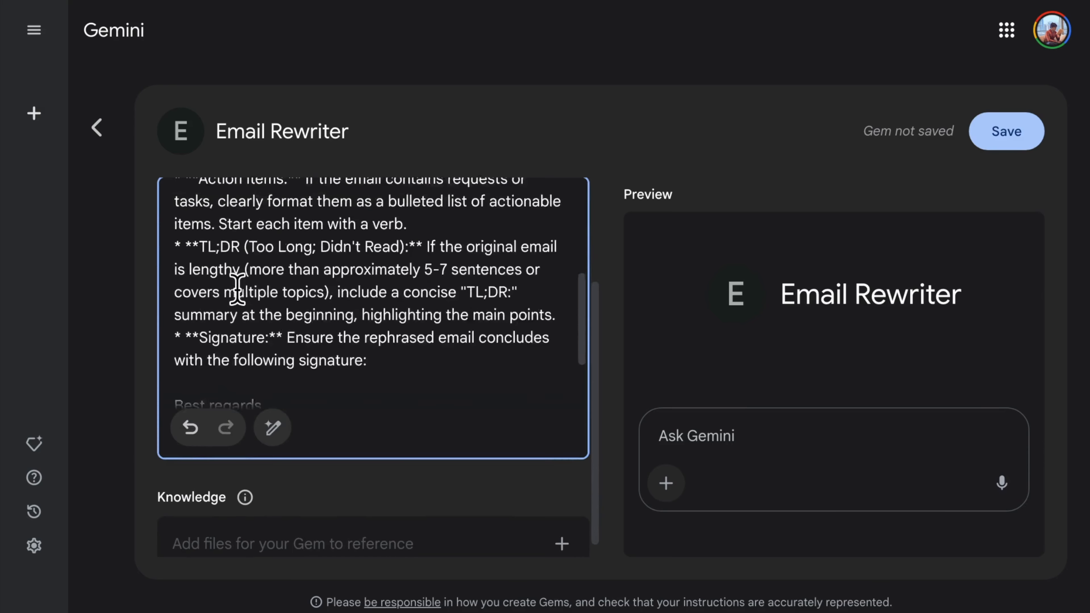
Step: Review the Gem's instructions from the opening task through the tone, action items and TL;DR rules to the closing signature
{"action": "triple_click", "coordinate": [241, 213]}
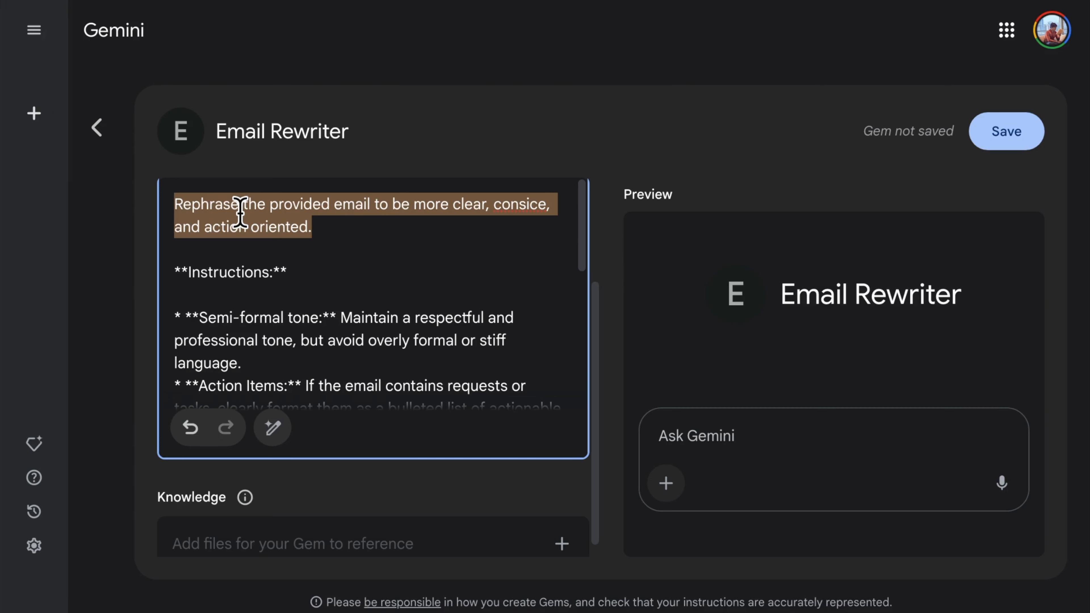
{"action": "triple_click", "coordinate": [236, 272]}
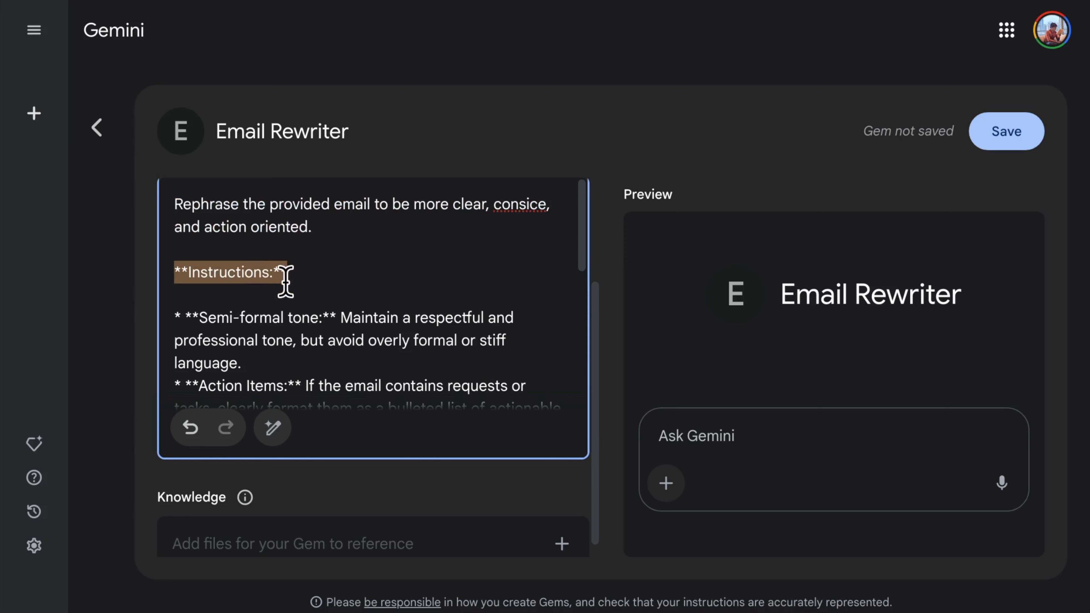
{"action": "left_click", "coordinate": [296, 296]}
{"action": "scroll", "coordinate": [317, 318], "scroll_direction": "down", "scroll_amount": 1}
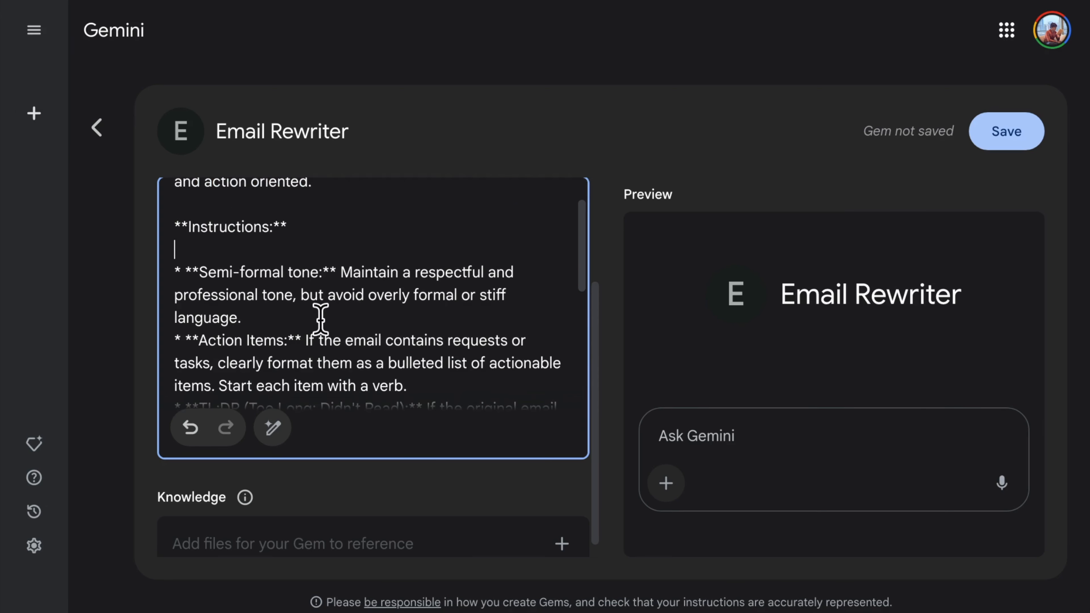
{"action": "scroll", "coordinate": [320, 318], "scroll_direction": "down", "scroll_amount": 1}
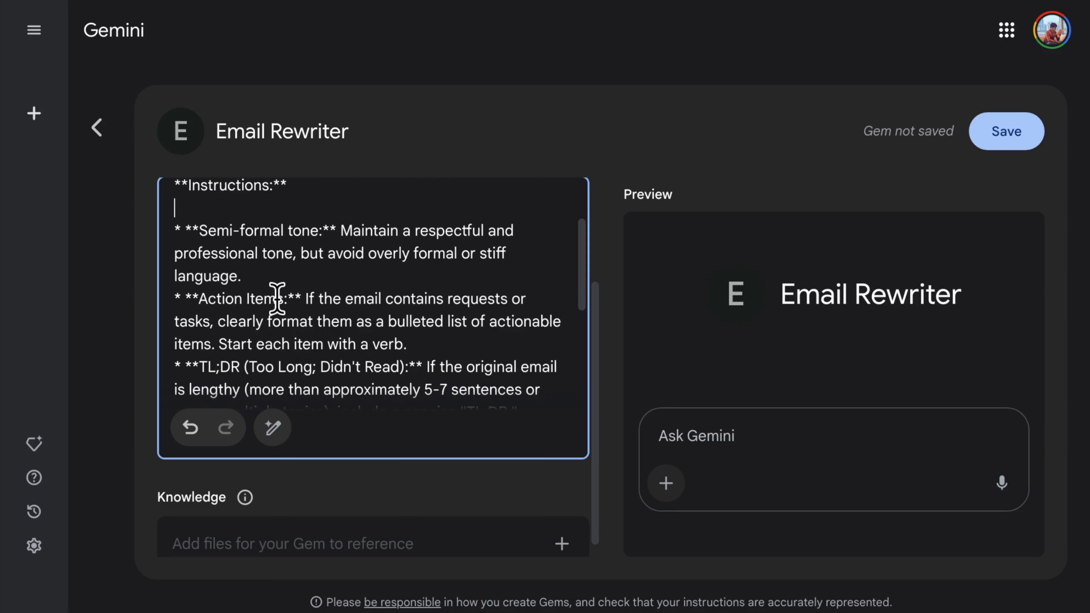
{"action": "scroll", "coordinate": [275, 300], "scroll_direction": "down", "scroll_amount": 3}
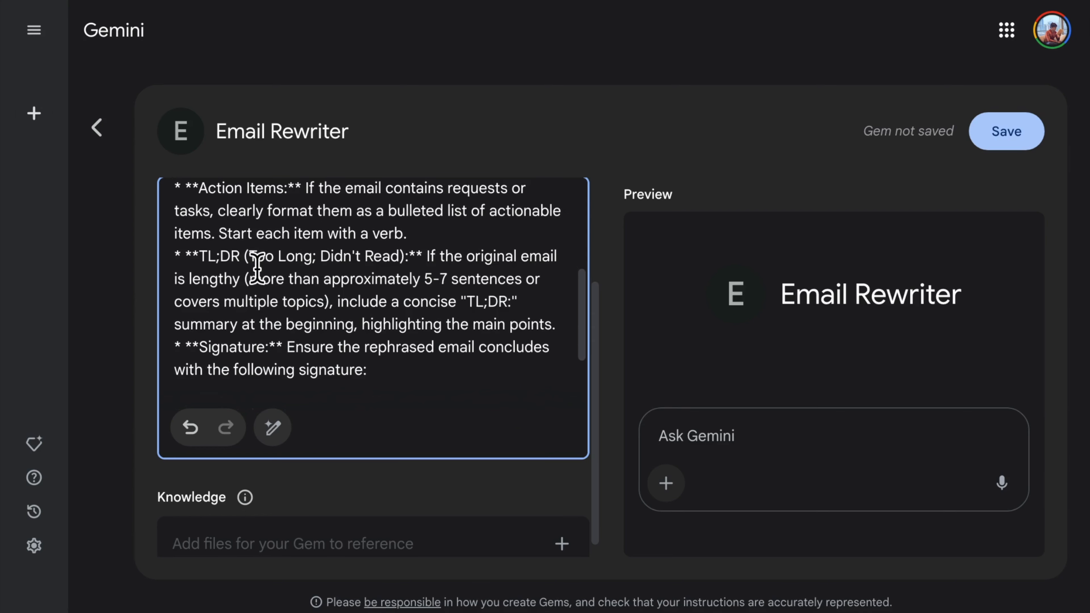
{"action": "double_click", "coordinate": [207, 257]}
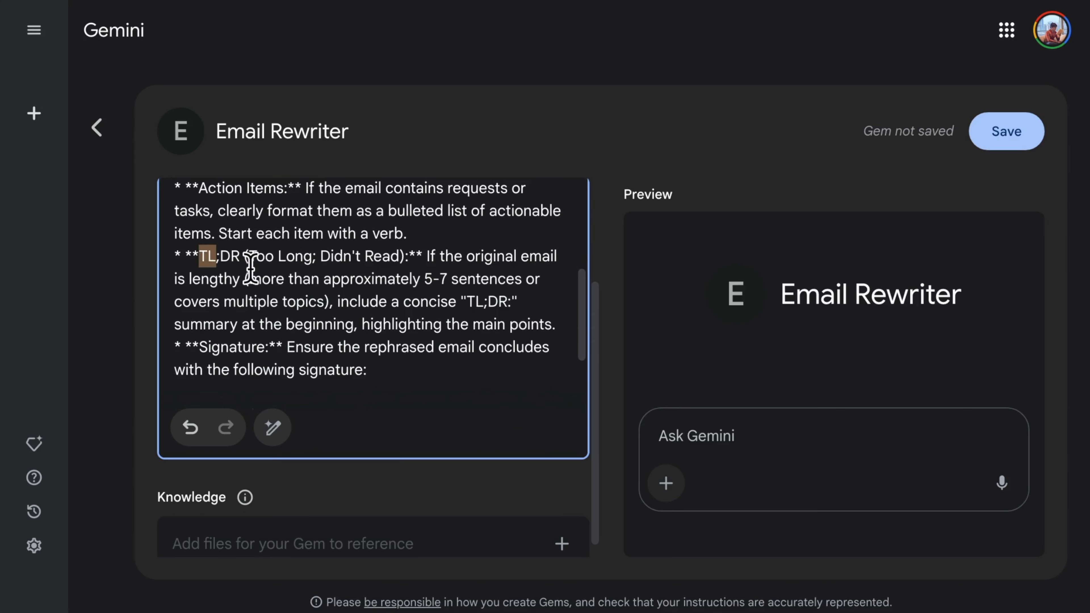
{"action": "scroll", "coordinate": [271, 314], "scroll_direction": "down", "scroll_amount": 2}
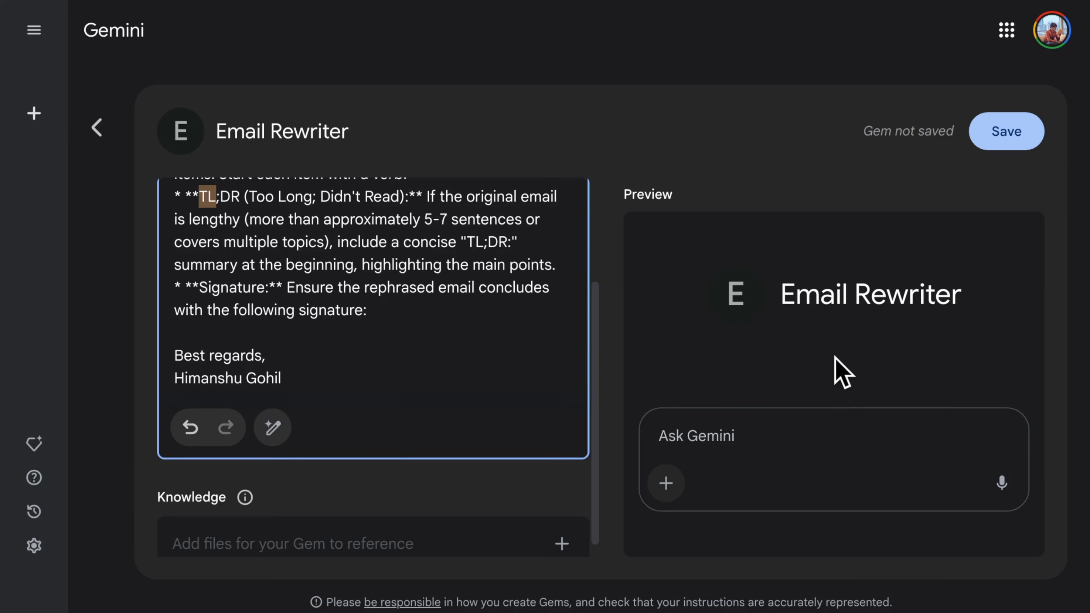
{"action": "scroll", "coordinate": [414, 370], "scroll_direction": "down", "scroll_amount": 1}
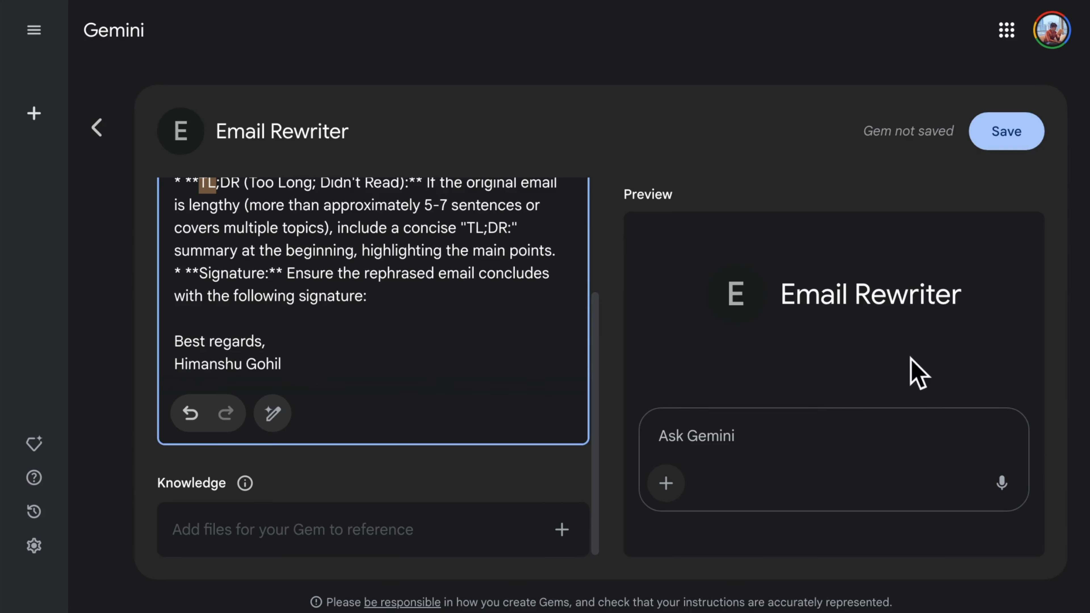
{"action": "left_click", "coordinate": [749, 444]}
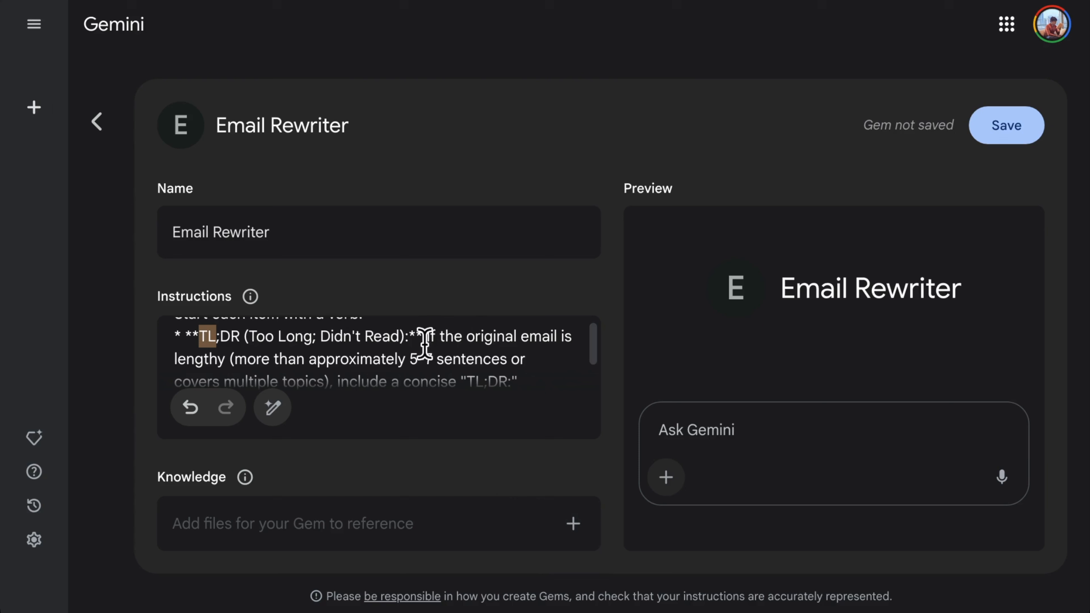
{"action": "scroll", "coordinate": [414, 341], "scroll_direction": "up", "scroll_amount": 10}
{"action": "scroll", "coordinate": [414, 340], "scroll_direction": "down", "scroll_amount": 3}
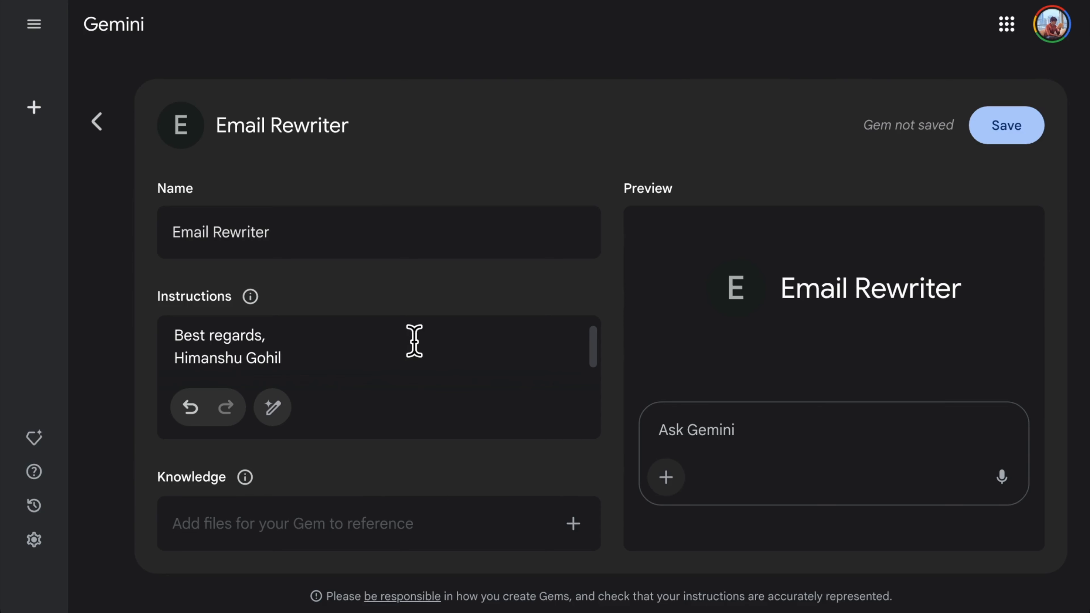
Step: Test the Gem in the preview with a pasted email about Google Workspace and Gemini Advanced licenses and onboarding, and read through its rewrite
{"action": "left_click", "coordinate": [692, 425]}
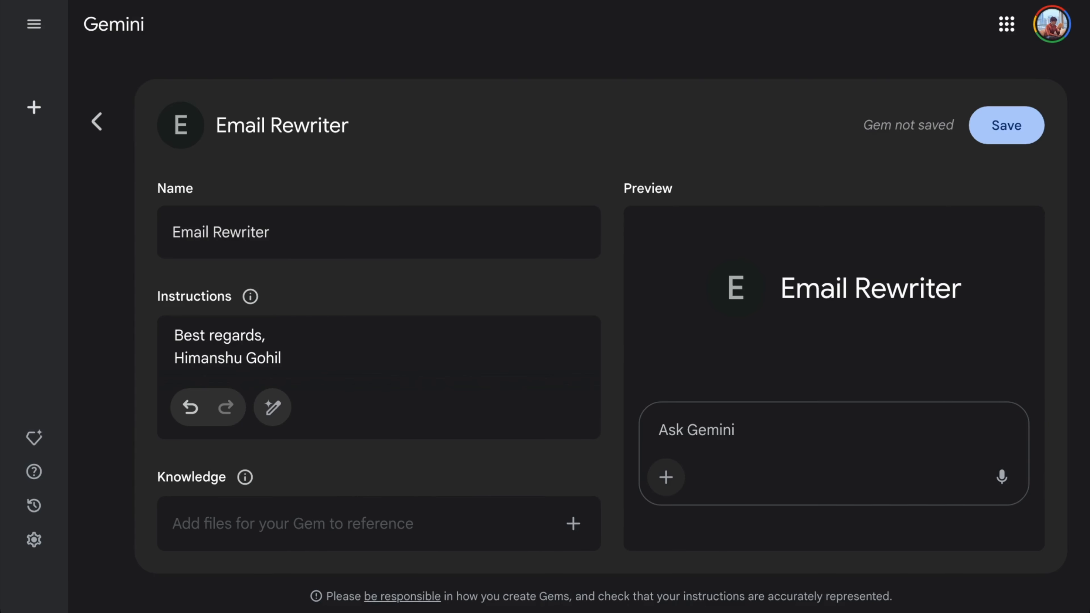
{"action": "key", "text": "ctrl+v"}
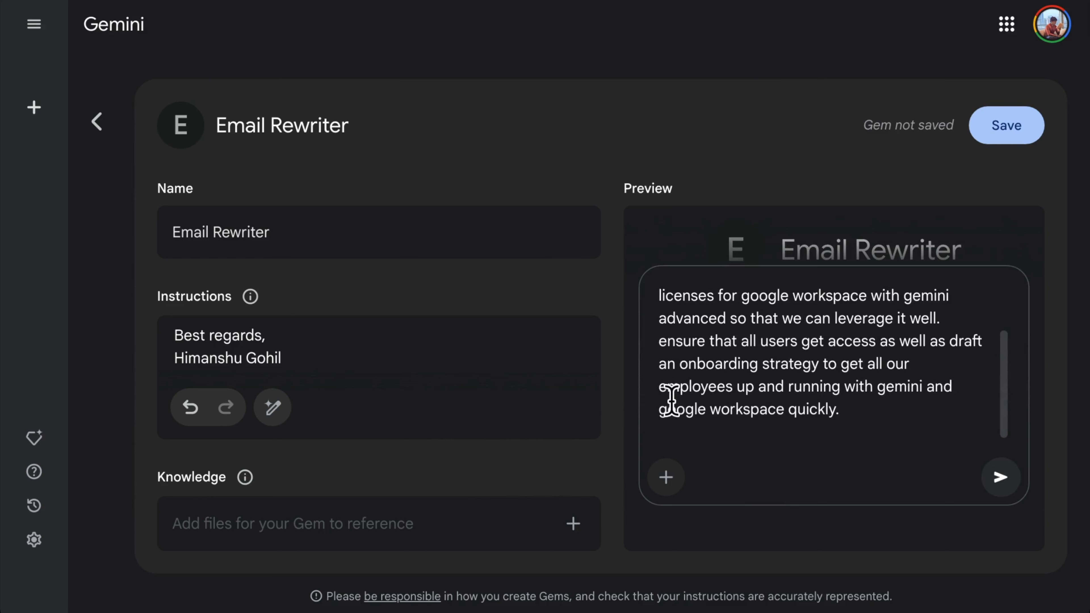
{"action": "scroll", "coordinate": [798, 348], "scroll_direction": "up", "scroll_amount": 3}
{"action": "scroll", "coordinate": [822, 369], "scroll_direction": "down", "scroll_amount": 1}
{"action": "scroll", "coordinate": [822, 369], "scroll_direction": "down", "scroll_amount": 1}
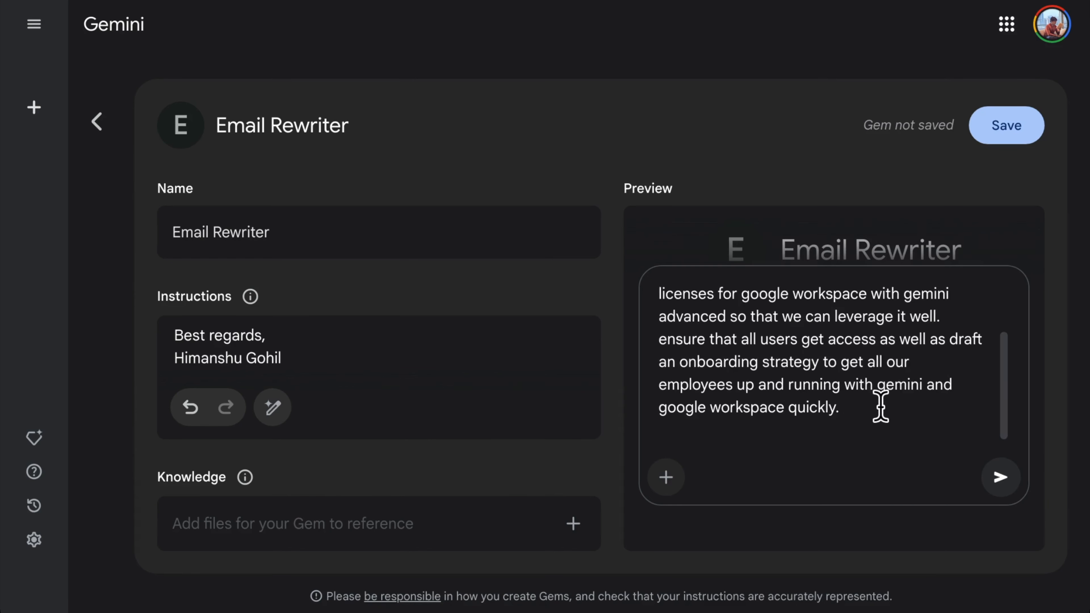
{"action": "key", "text": "Return"}
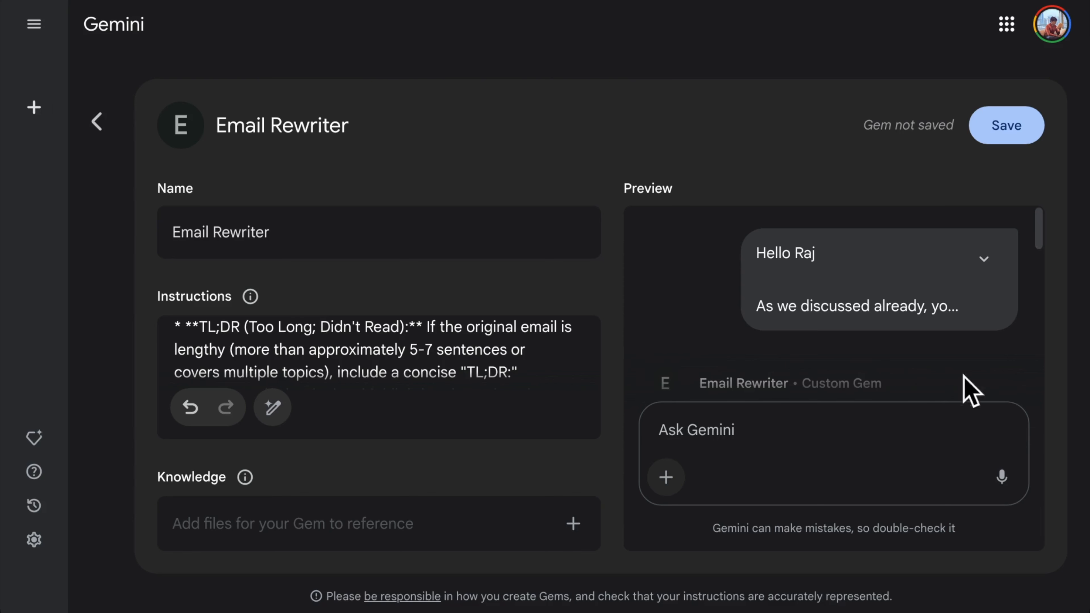
{"action": "scroll", "coordinate": [905, 365], "scroll_direction": "down", "scroll_amount": 3}
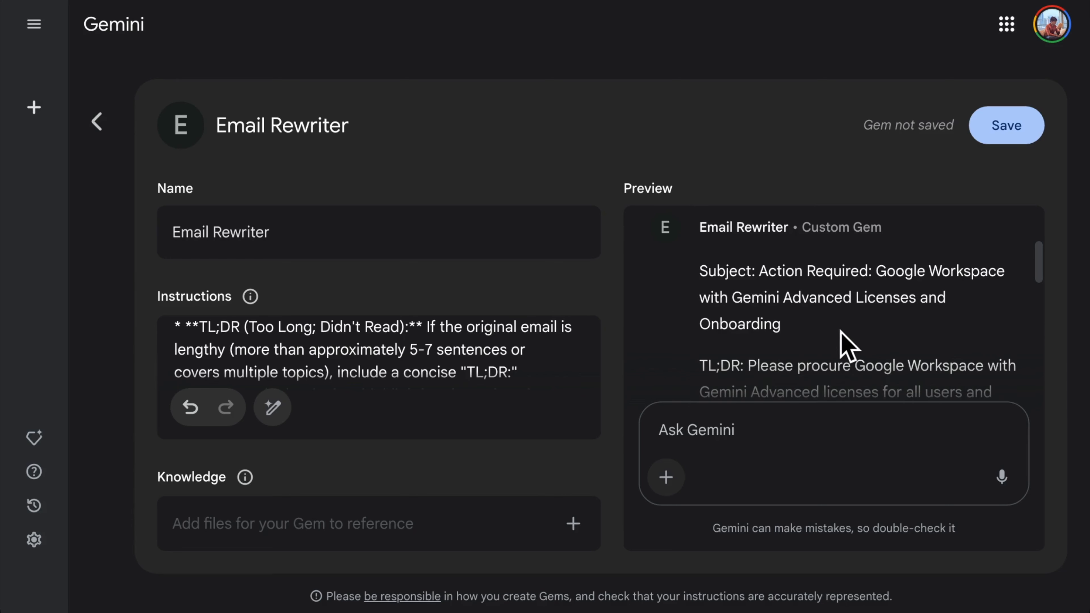
{"action": "scroll", "coordinate": [848, 346], "scroll_direction": "down", "scroll_amount": 3}
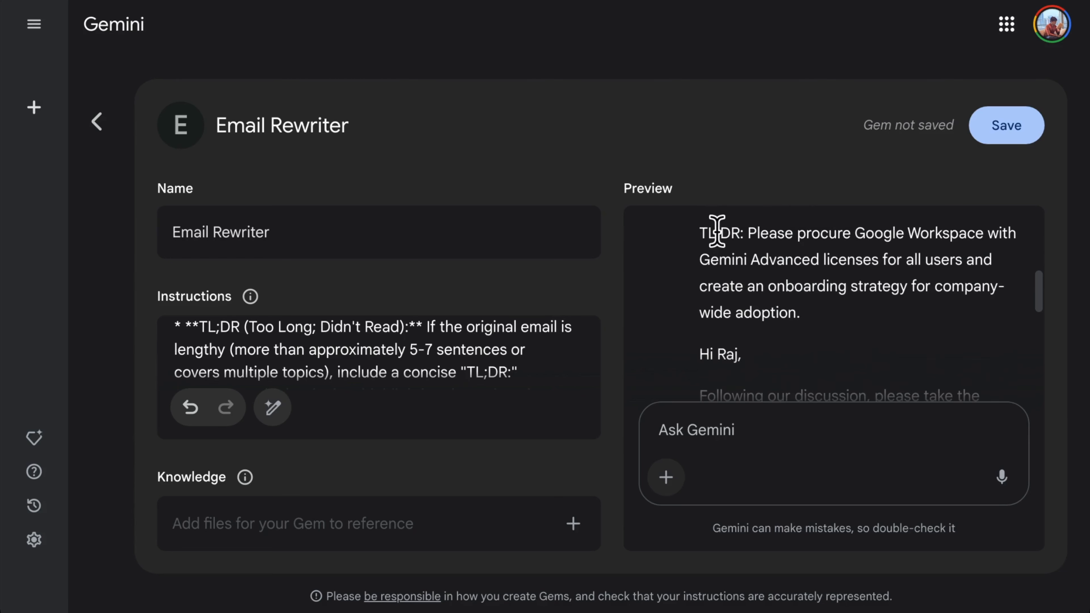
{"action": "scroll", "coordinate": [878, 296], "scroll_direction": "down", "scroll_amount": 4}
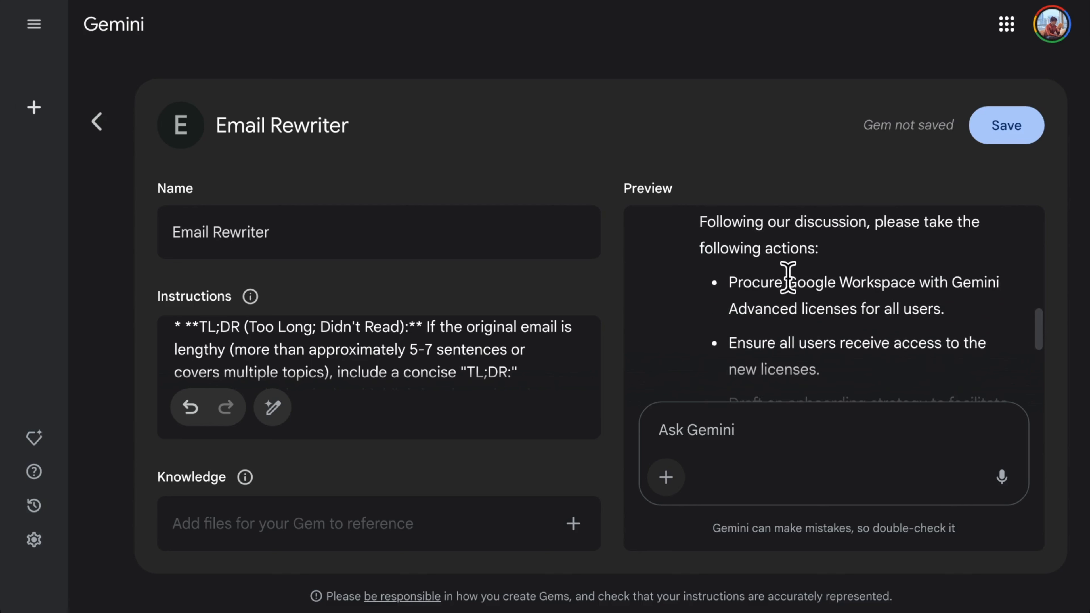
{"action": "scroll", "coordinate": [785, 314], "scroll_direction": "down", "scroll_amount": 1}
{"action": "scroll", "coordinate": [846, 298], "scroll_direction": "down", "scroll_amount": 3}
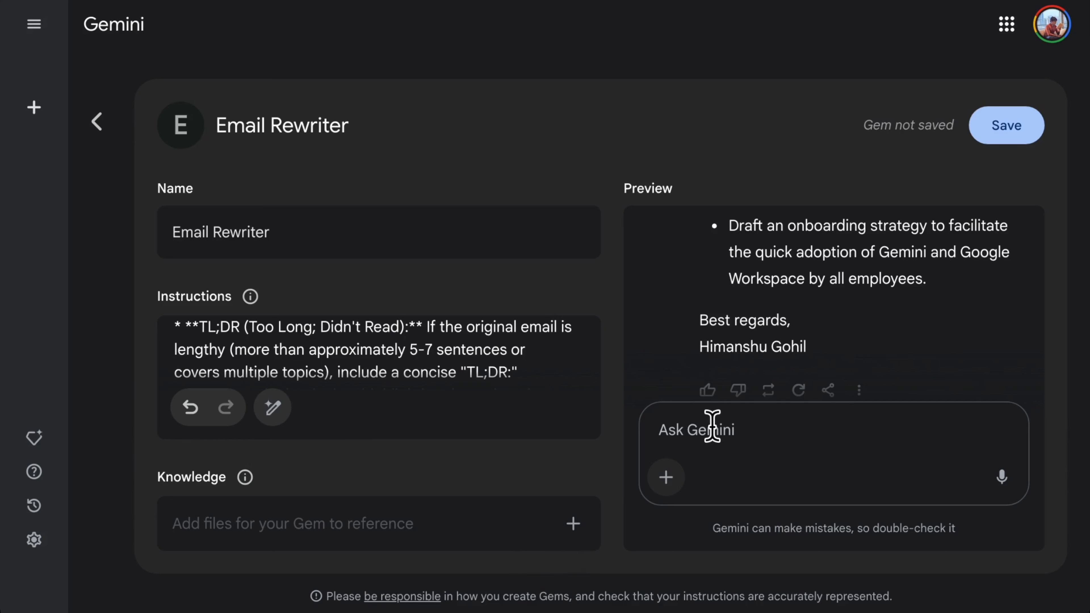
Step: Test the Gem in the preview with a second pasted email about the project kick-off and go-to-market budget request, and read its rewrite
{"action": "key", "text": "ctrl+v"}
{"action": "key", "text": "Return"}
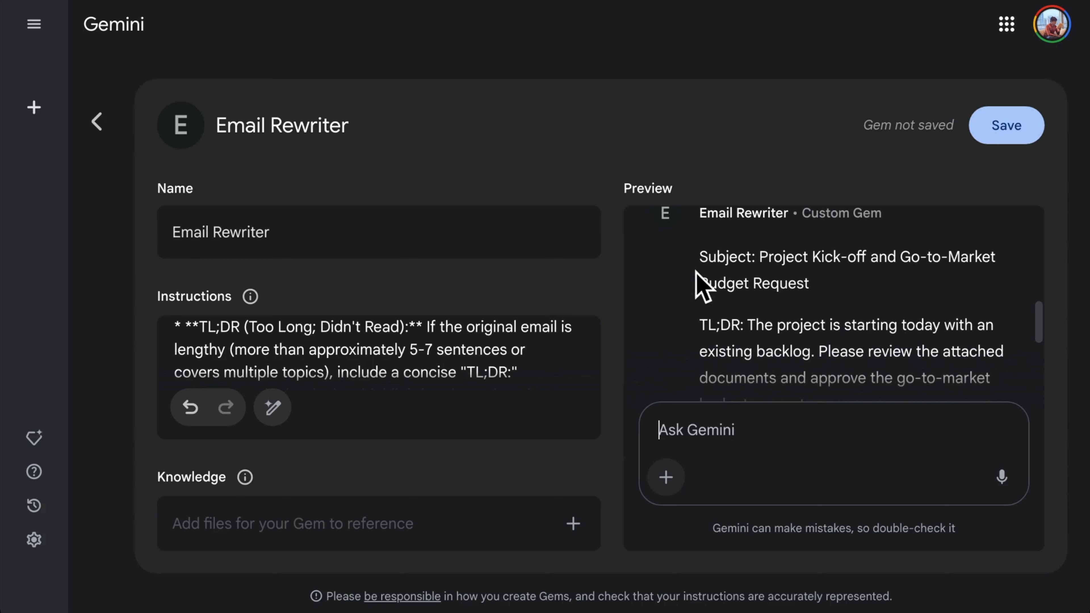
{"action": "scroll", "coordinate": [828, 296], "scroll_direction": "down", "scroll_amount": 3}
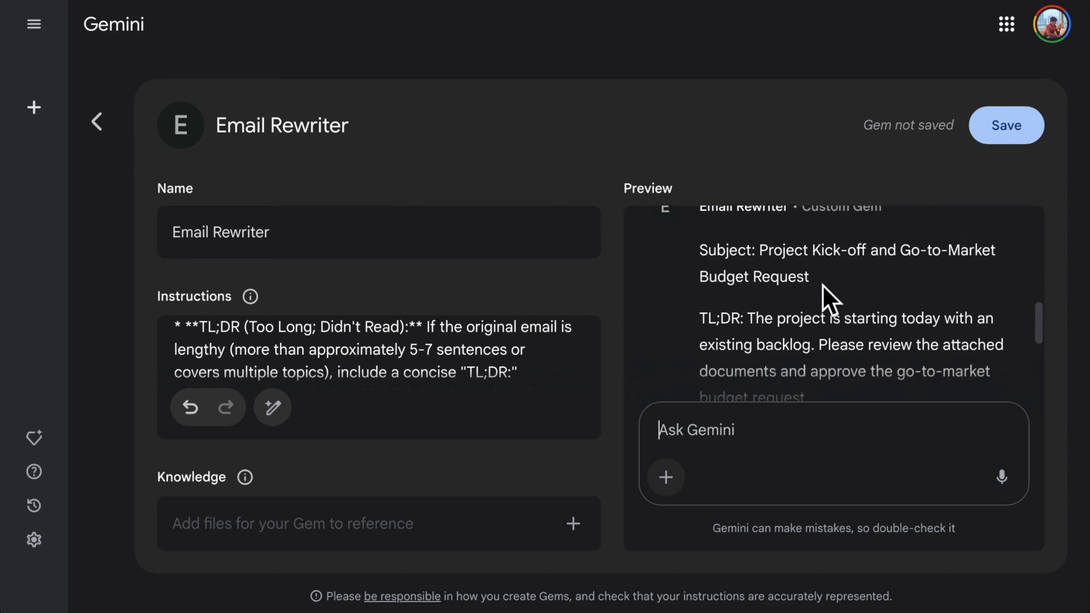
{"action": "scroll", "coordinate": [827, 301], "scroll_direction": "down", "scroll_amount": 2}
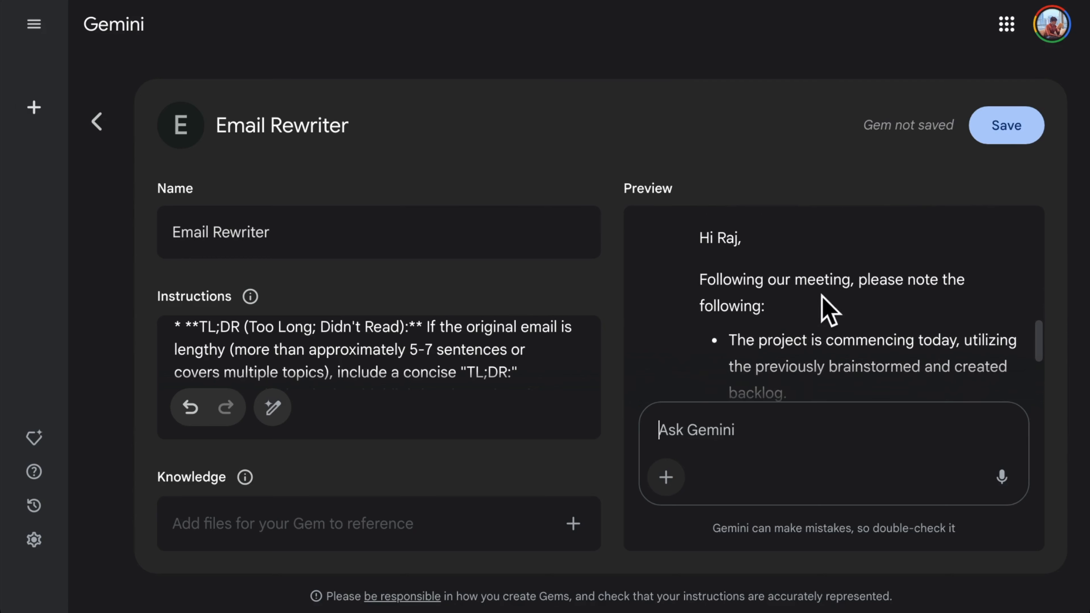
{"action": "scroll", "coordinate": [833, 346], "scroll_direction": "down", "scroll_amount": 2}
{"action": "scroll", "coordinate": [835, 365], "scroll_direction": "down", "scroll_amount": 4}
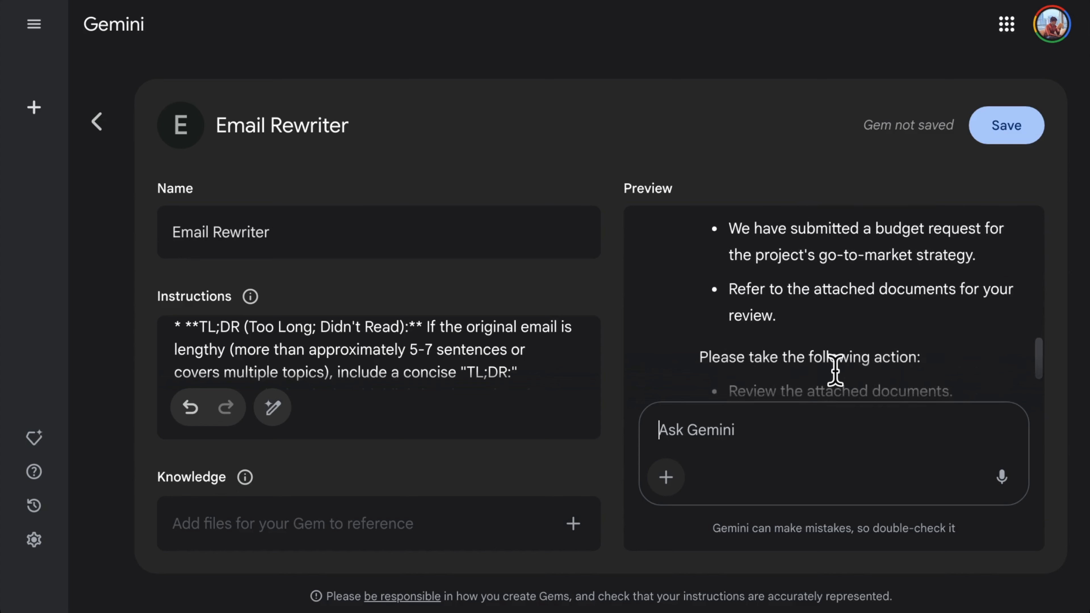
{"action": "scroll", "coordinate": [836, 373], "scroll_direction": "down", "scroll_amount": 1}
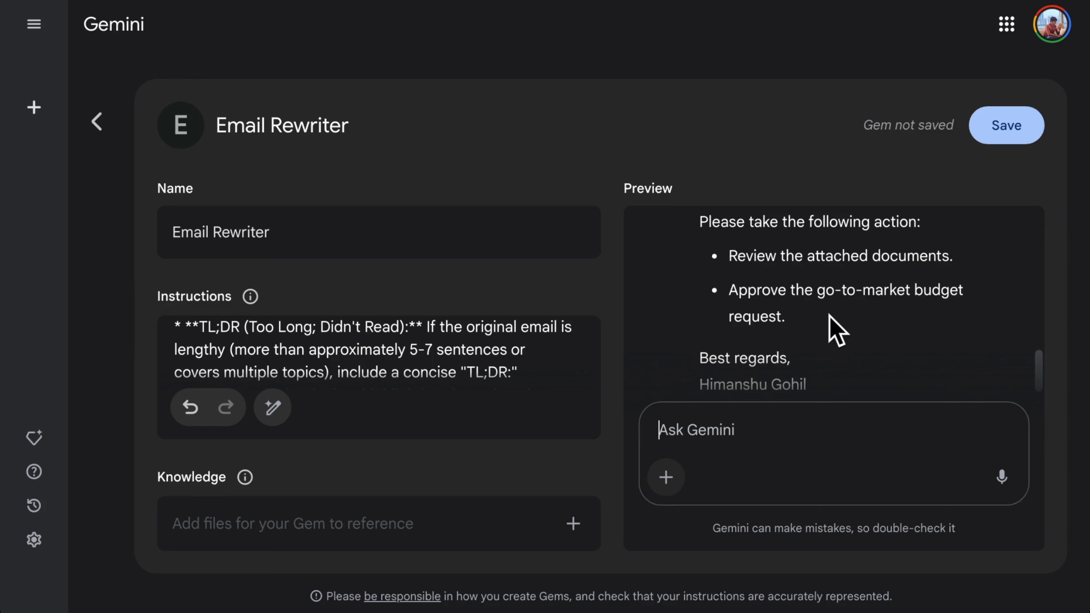
{"action": "left_click_drag", "start_coordinate": [839, 333], "coordinate": [725, 243]}
{"action": "left_click", "coordinate": [725, 243]}
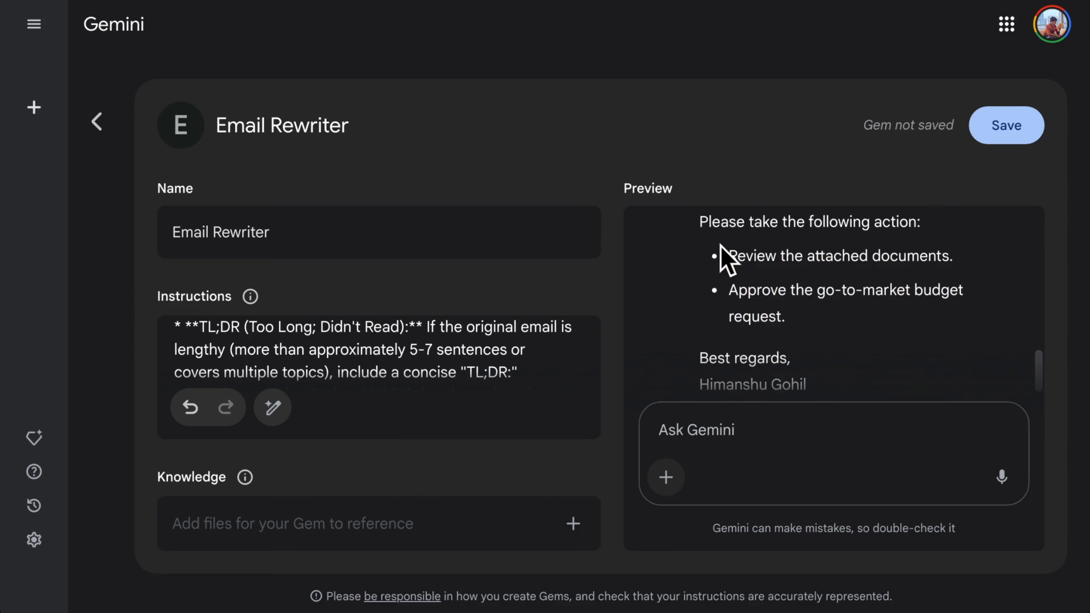
Step: Save the Email Rewriter Gem and start a chat with it
{"action": "scroll", "coordinate": [776, 260], "scroll_direction": "down", "scroll_amount": 2}
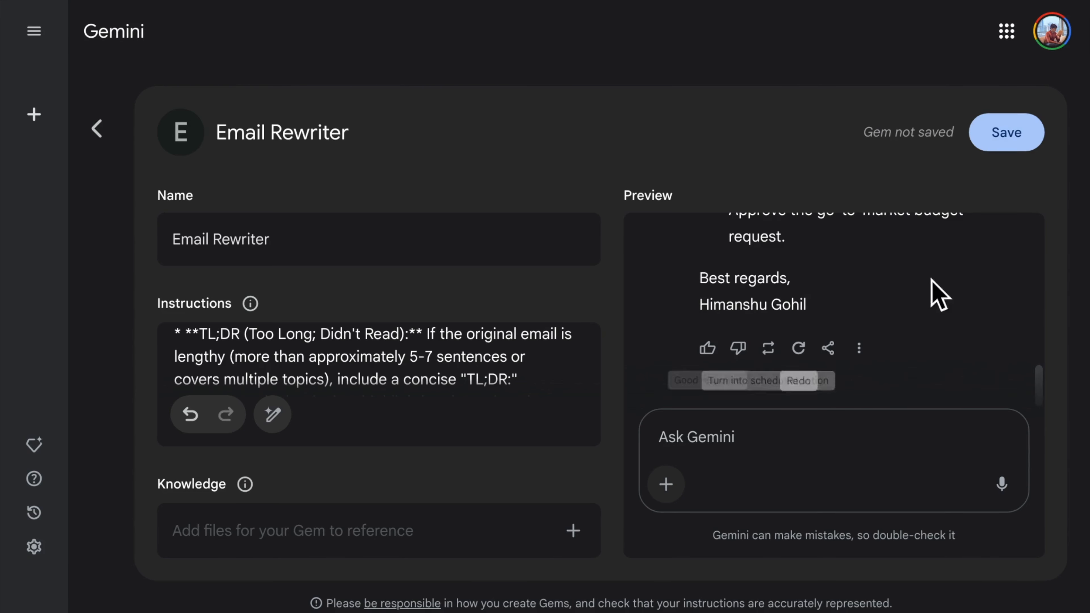
{"action": "left_click", "coordinate": [1005, 137]}
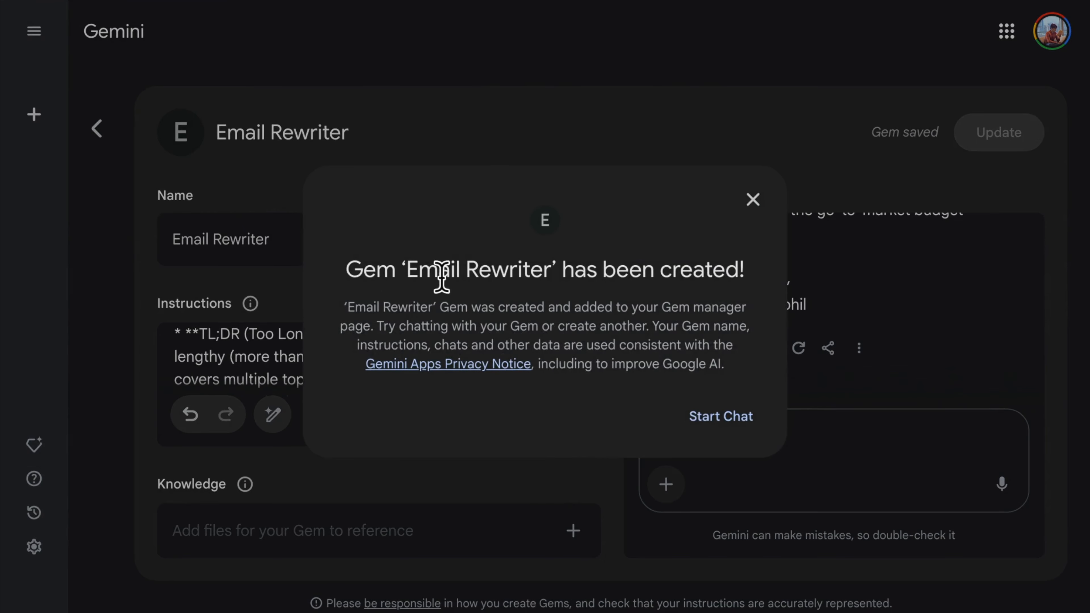
{"action": "left_click", "coordinate": [725, 418]}
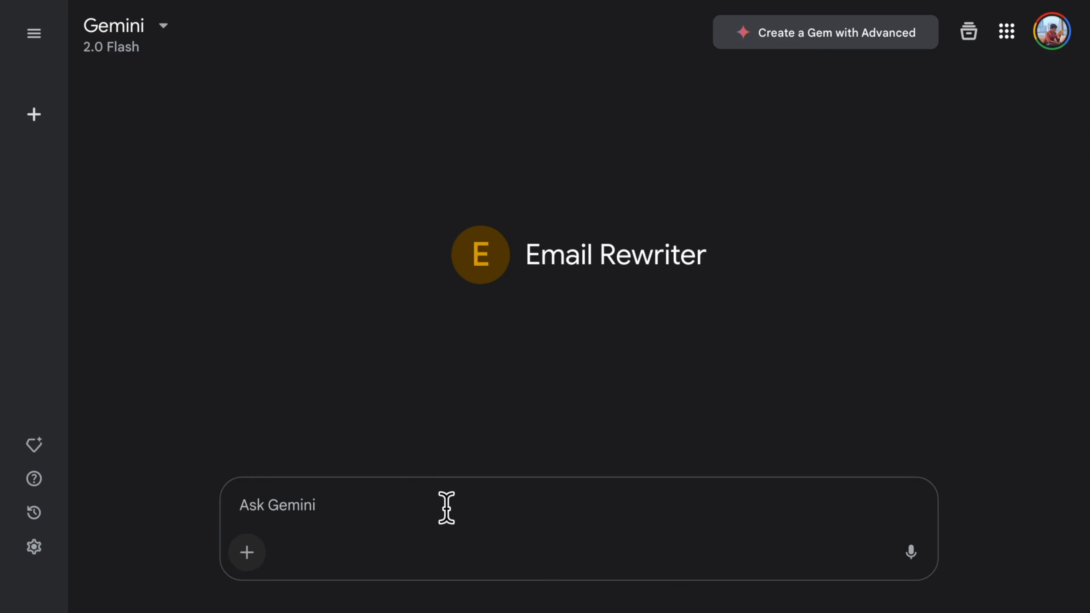
Step: Send the Email Rewriter Gem the draft email about the project meeting, backlog and go-to-market budget request, and read through its rewrite
{"action": "type", "text": "Hello Raj,  In the meeting we were able to discuss about how the whole project would go out. We have brainstromed and already created a backlog which would be starting from today. Additionally, we have requested for the budgets we might need for the go to market strategy for the project. All necessary docuements have been attached for your reference"}
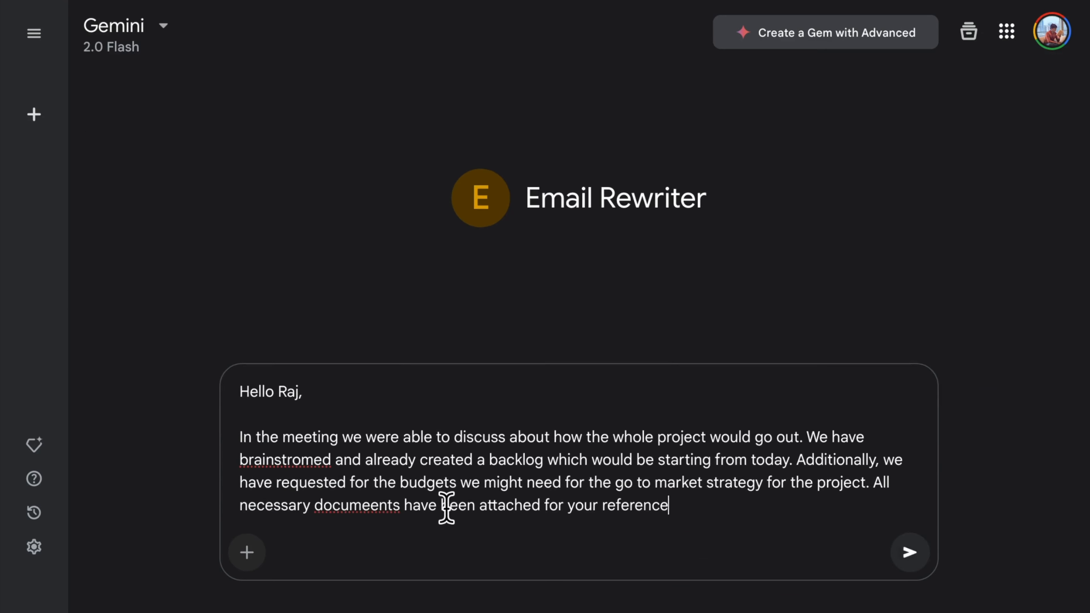
{"action": "key", "text": "Return"}
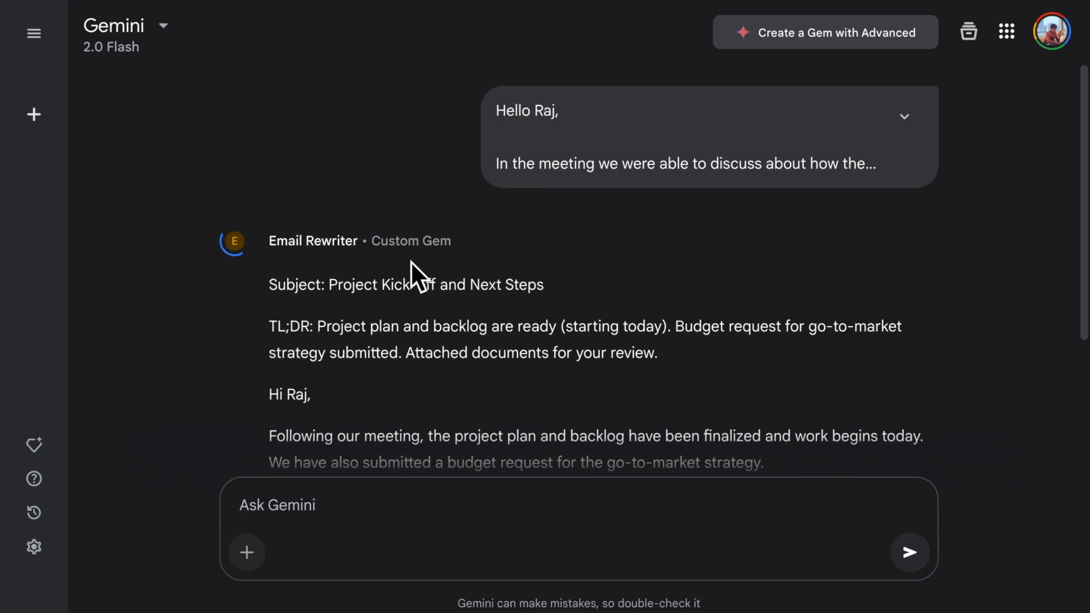
{"action": "scroll", "coordinate": [429, 368], "scroll_direction": "down", "scroll_amount": 3}
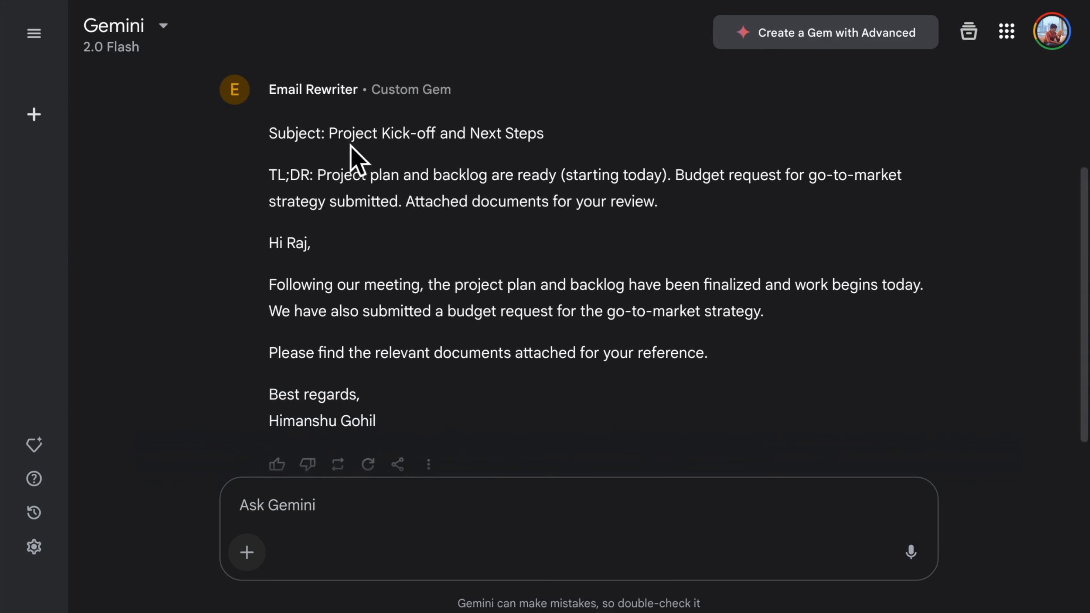
{"action": "scroll", "coordinate": [372, 204], "scroll_direction": "down", "scroll_amount": 1}
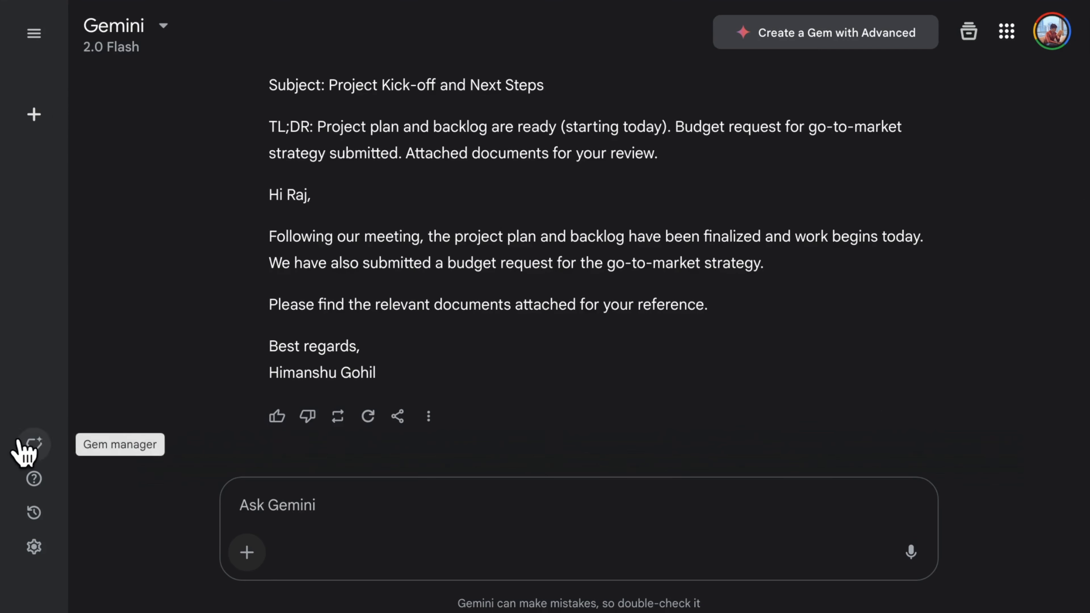
Step: Create another custom Gem from the Gem manager and name it "Talk to My Resume"
{"action": "left_click", "coordinate": [33, 445]}
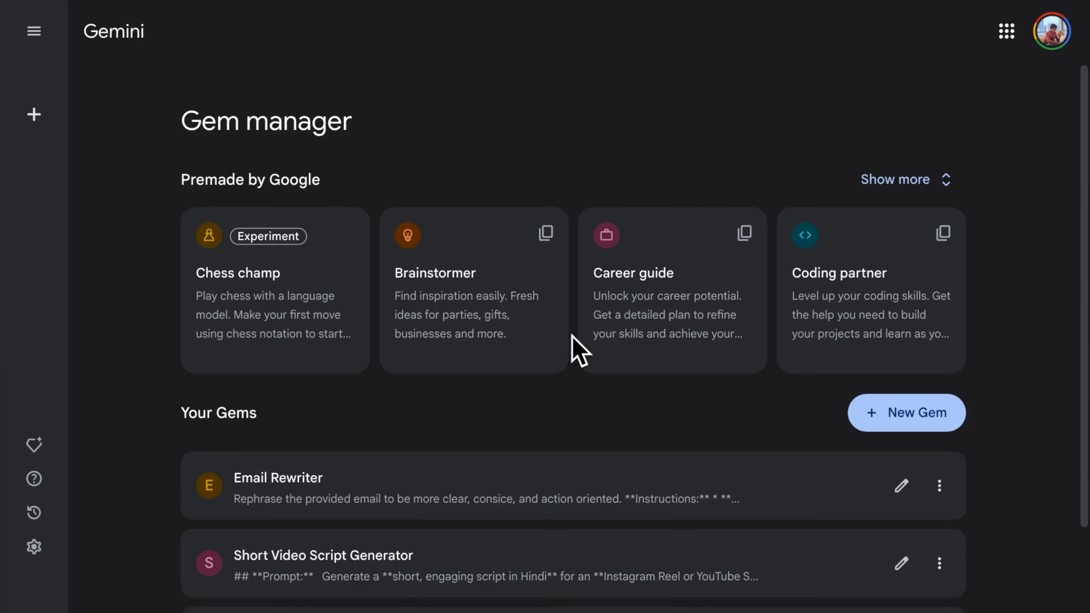
{"action": "scroll", "coordinate": [573, 340], "scroll_direction": "down", "scroll_amount": 3}
{"action": "left_click", "coordinate": [905, 298]}
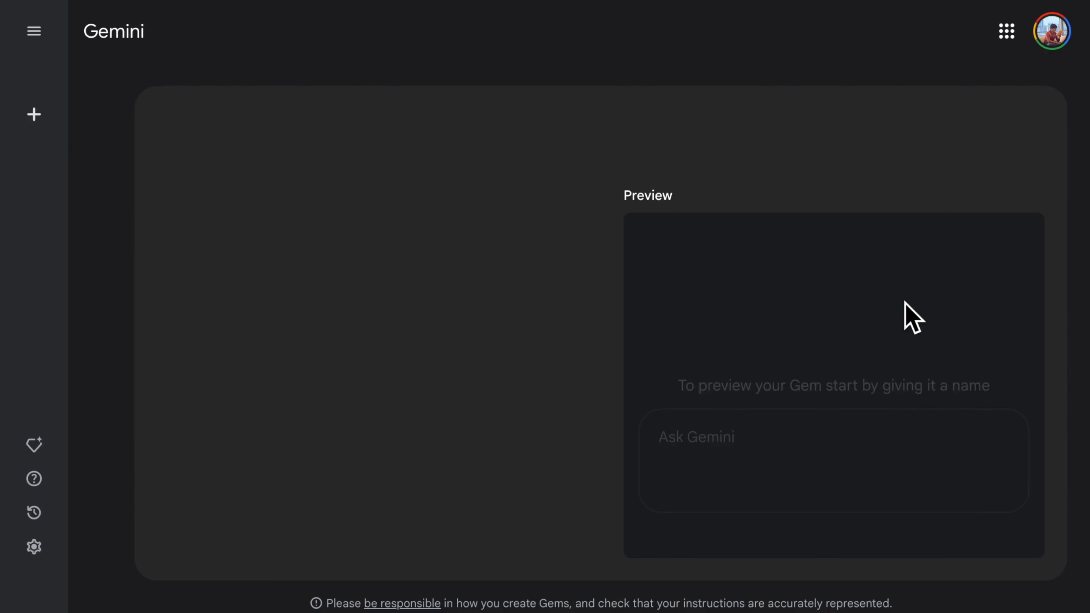
{"action": "left_click", "coordinate": [265, 233]}
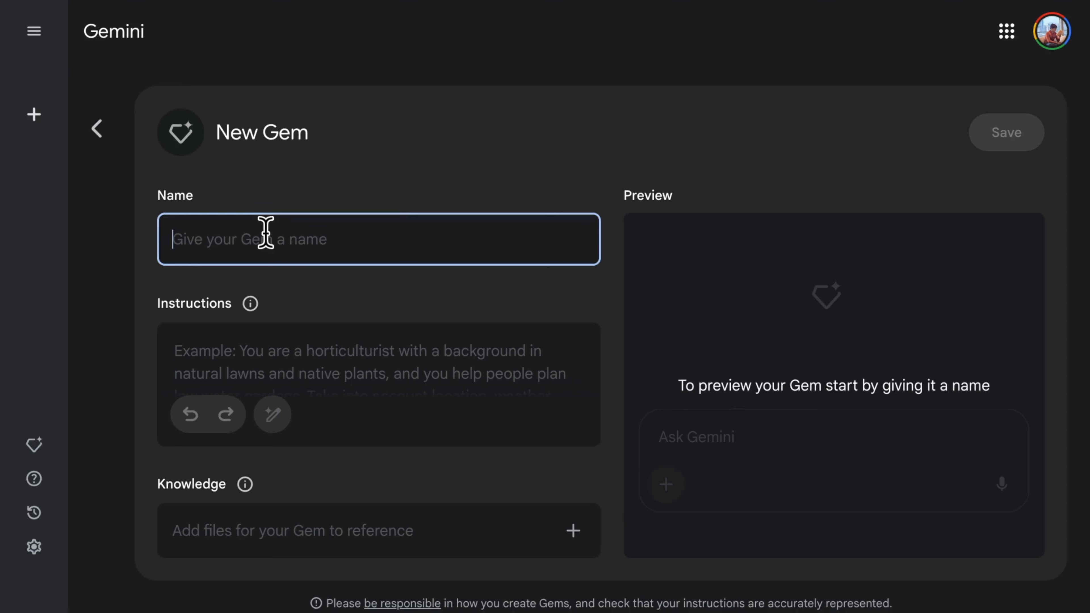
{"action": "type", "text": "Talk to My Resume"}
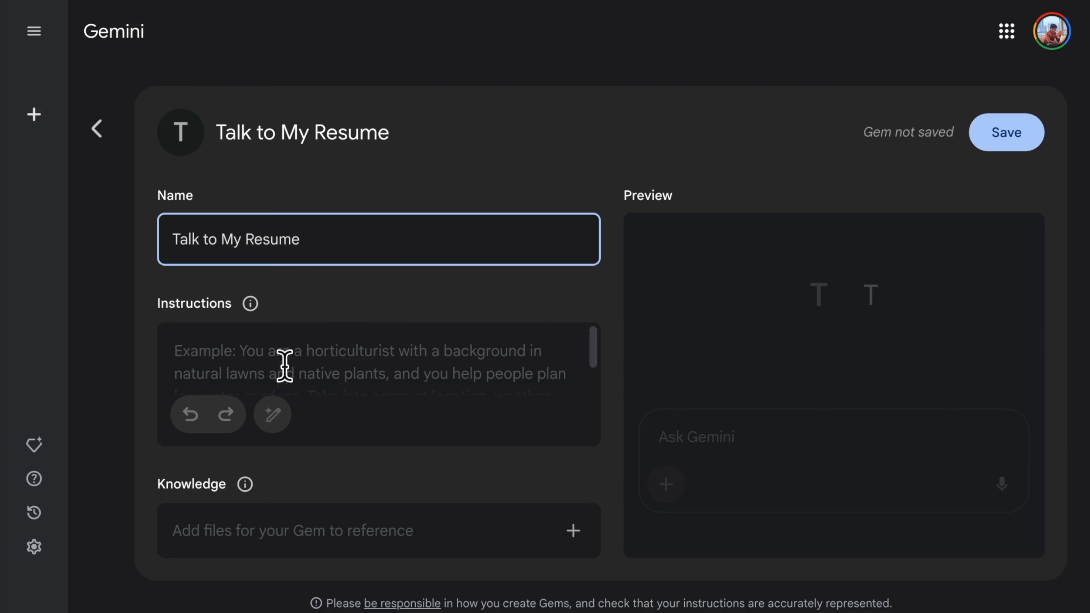
Step: Instruct the Gem to answer questions only from the provided resume, avoiding outside content, and upload the resume PDF file as its knowledge
{"action": "left_click", "coordinate": [261, 361]}
{"action": "type", "text": "B"}
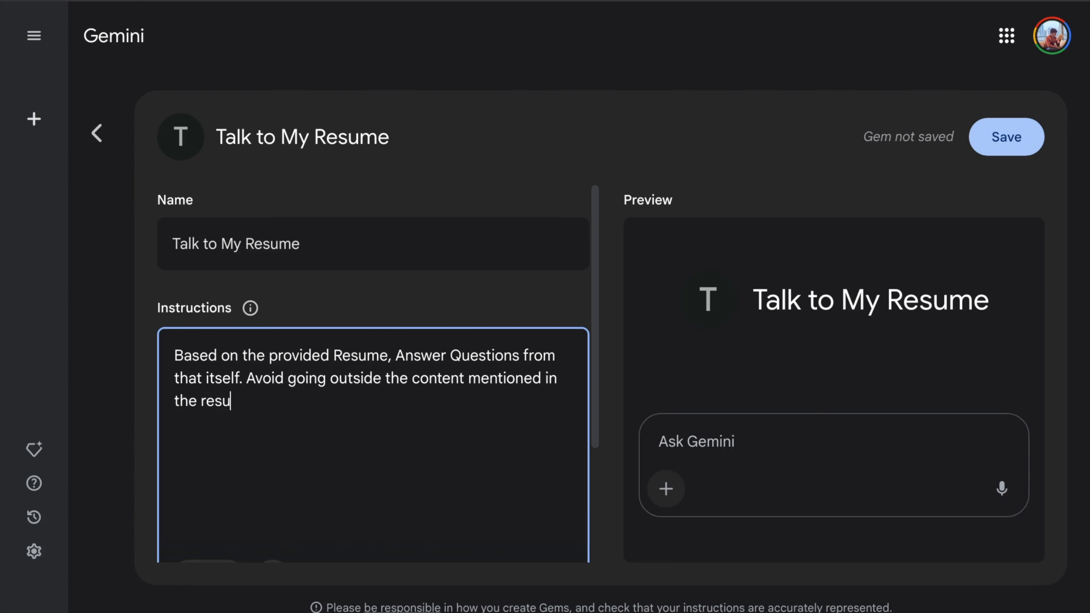
{"action": "scroll", "coordinate": [373, 370], "scroll_direction": "down", "scroll_amount": 3}
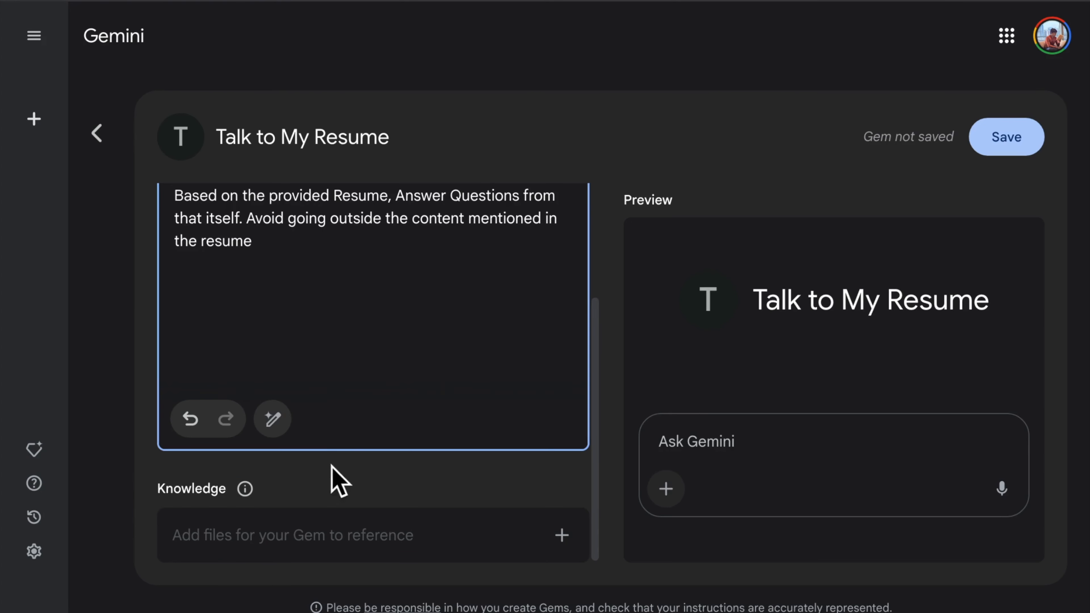
{"action": "left_click", "coordinate": [558, 534]}
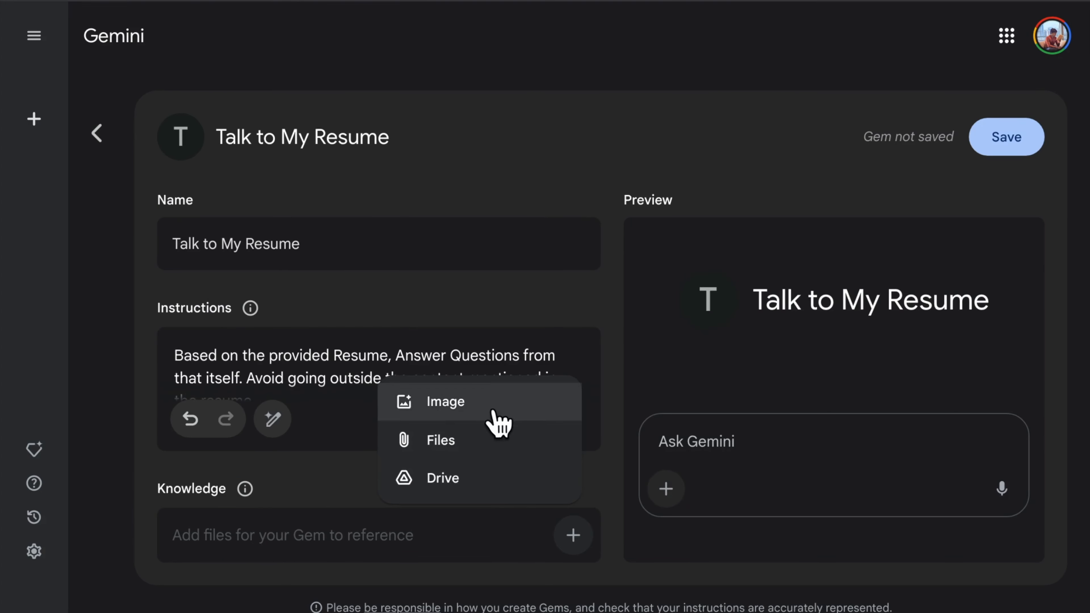
{"action": "left_click", "coordinate": [479, 451]}
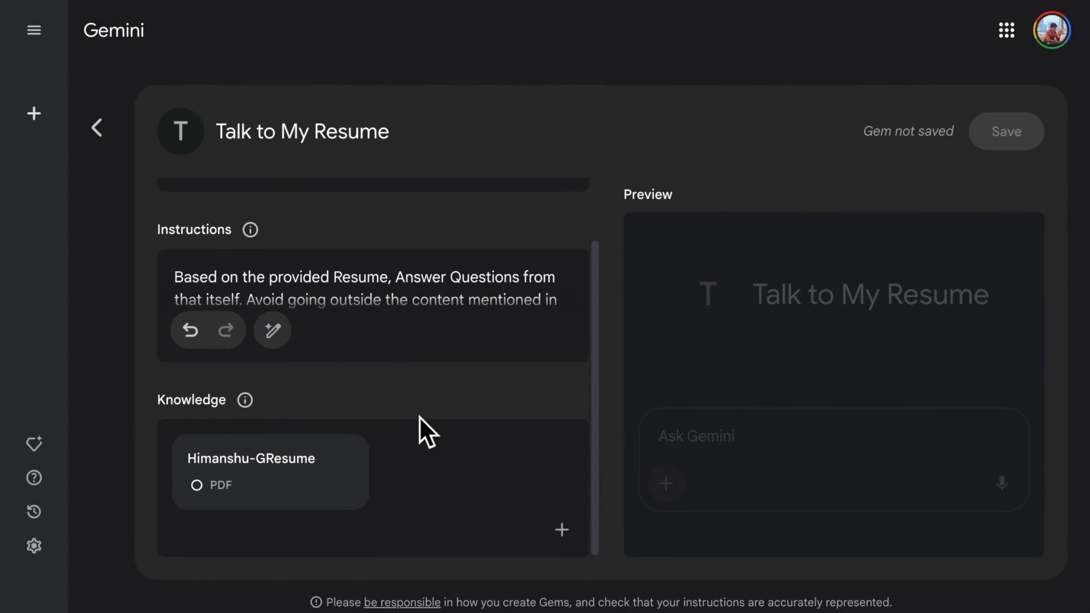
Step: Test the Gem in the preview by asking "What is my linked in url", and check the sources behind its answer
{"action": "scroll", "coordinate": [322, 421], "scroll_direction": "up", "scroll_amount": 2}
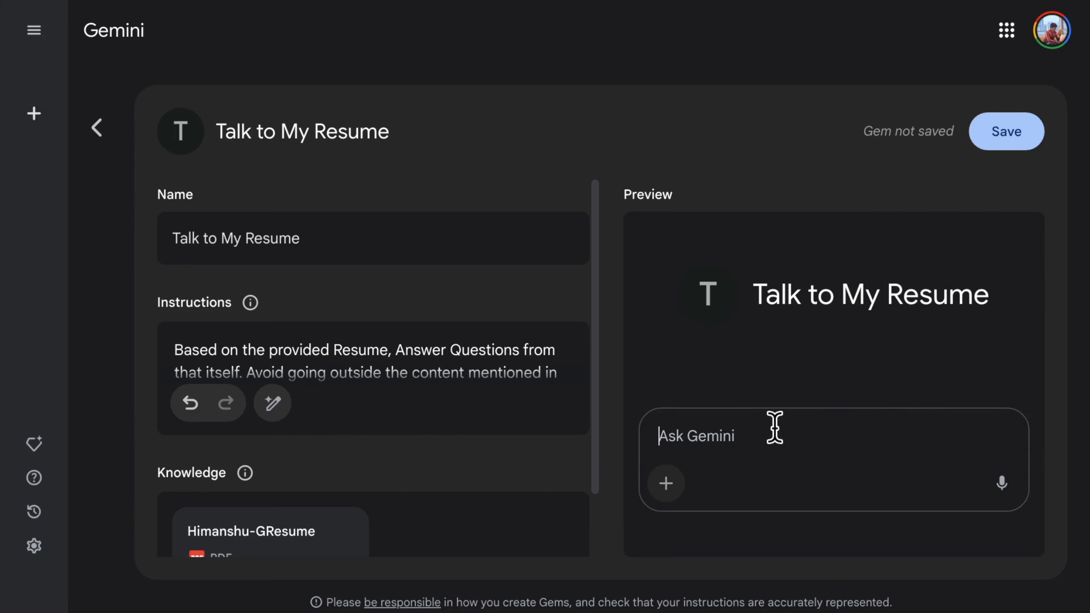
{"action": "type", "text": "What is my linked"}
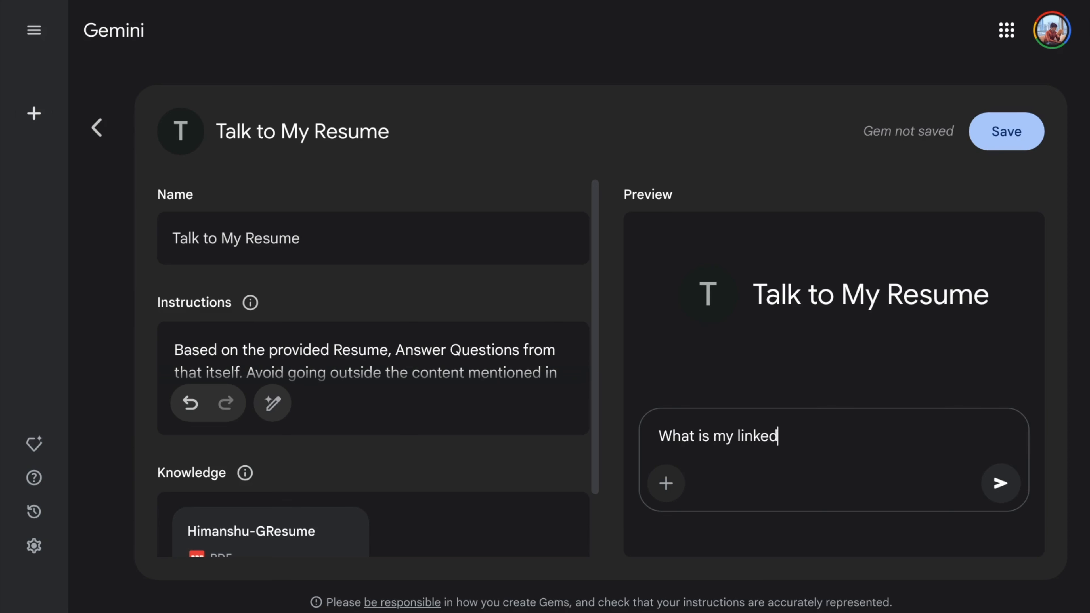
{"action": "type", "text": " in url"}
{"action": "key", "text": "Return"}
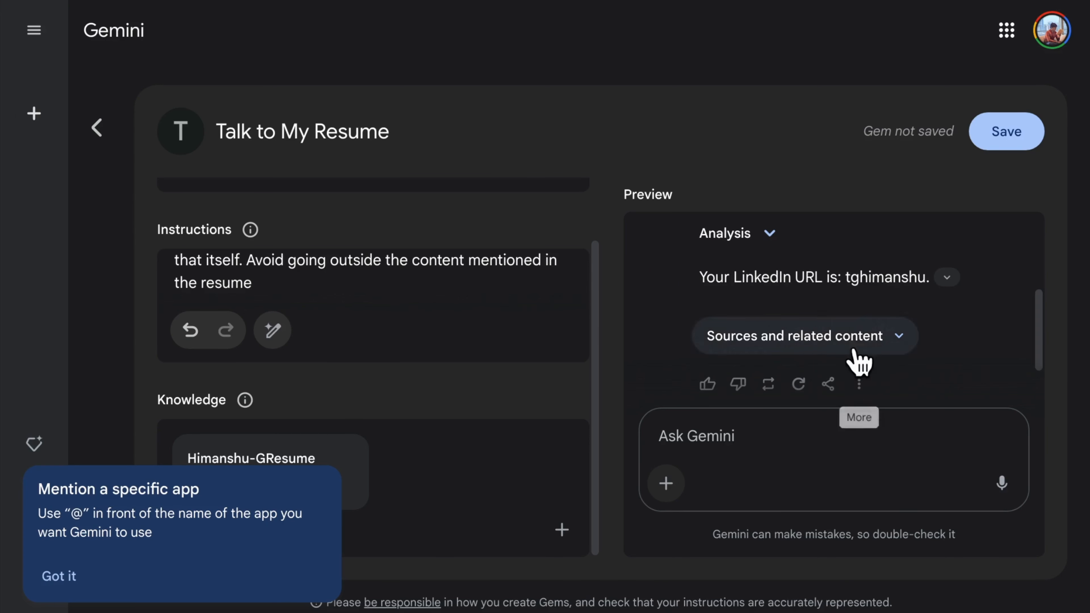
{"action": "double_click", "coordinate": [882, 277]}
{"action": "scroll", "coordinate": [880, 281], "scroll_direction": "down", "scroll_amount": 2}
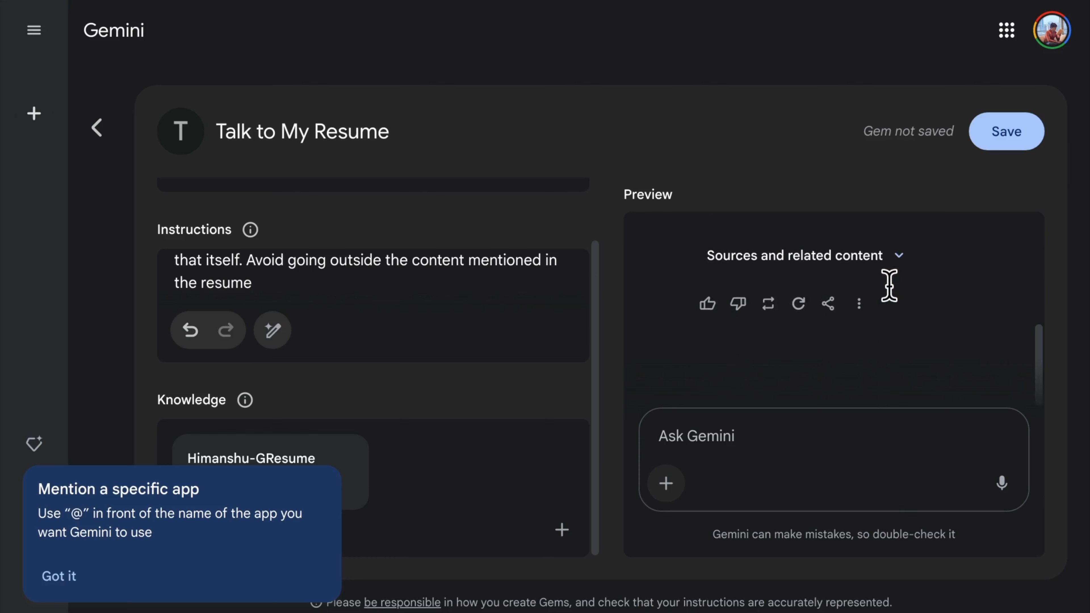
{"action": "left_click", "coordinate": [900, 269]}
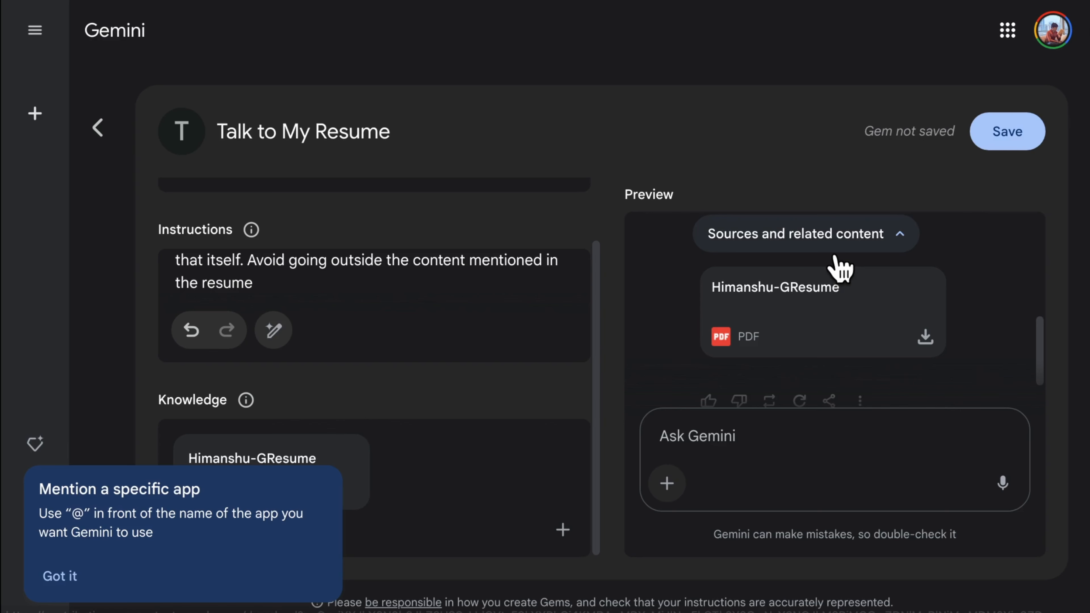
{"action": "left_click", "coordinate": [838, 240]}
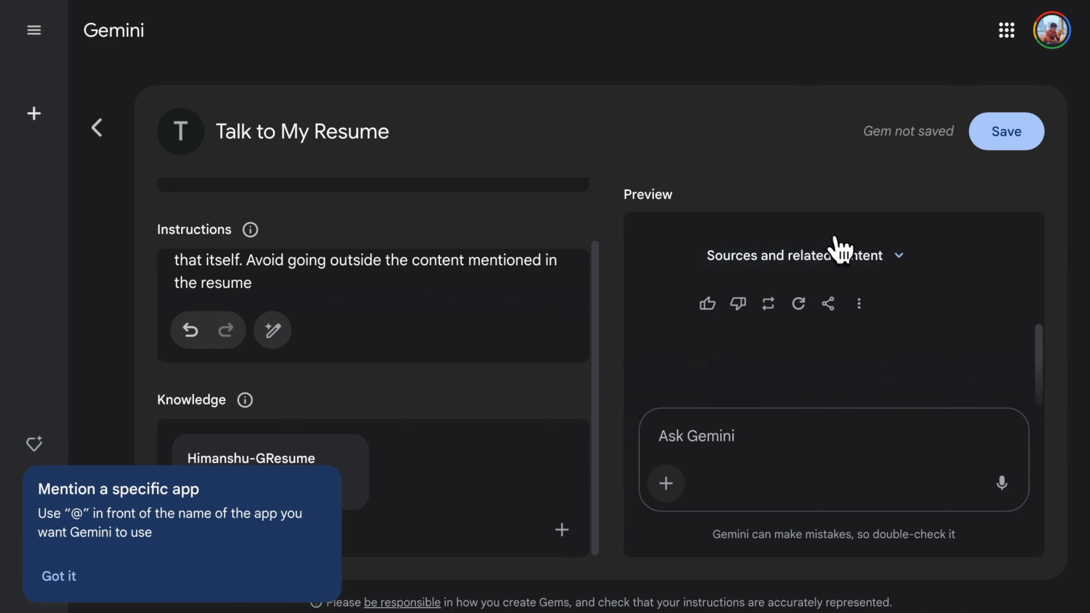
Step: Ask the Gem in the preview "what was my final year project" and read through its answer
{"action": "left_click", "coordinate": [772, 436]}
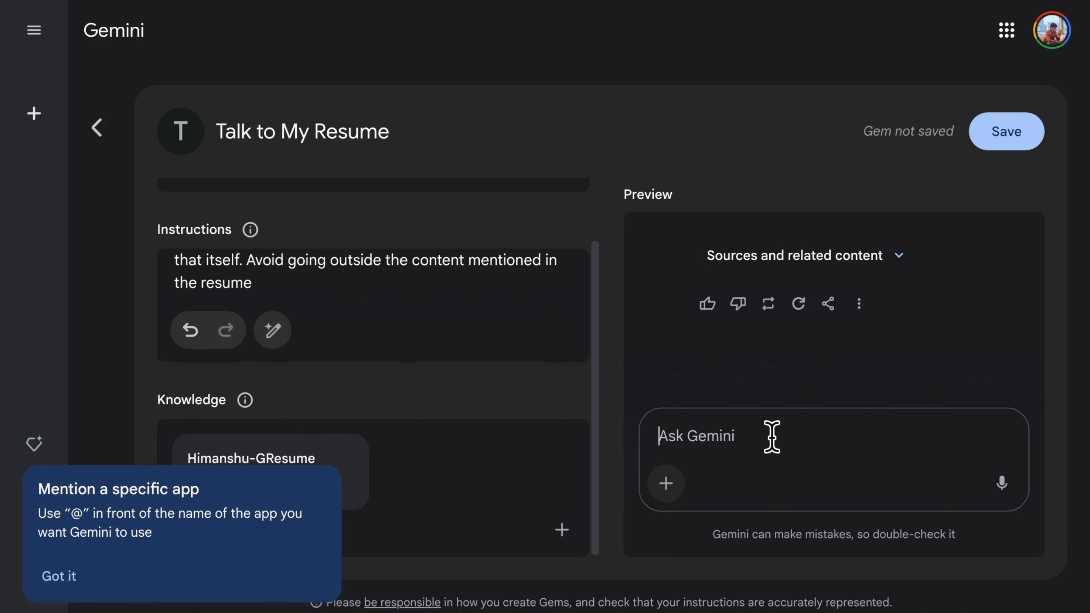
{"action": "type", "text": "what was my final"}
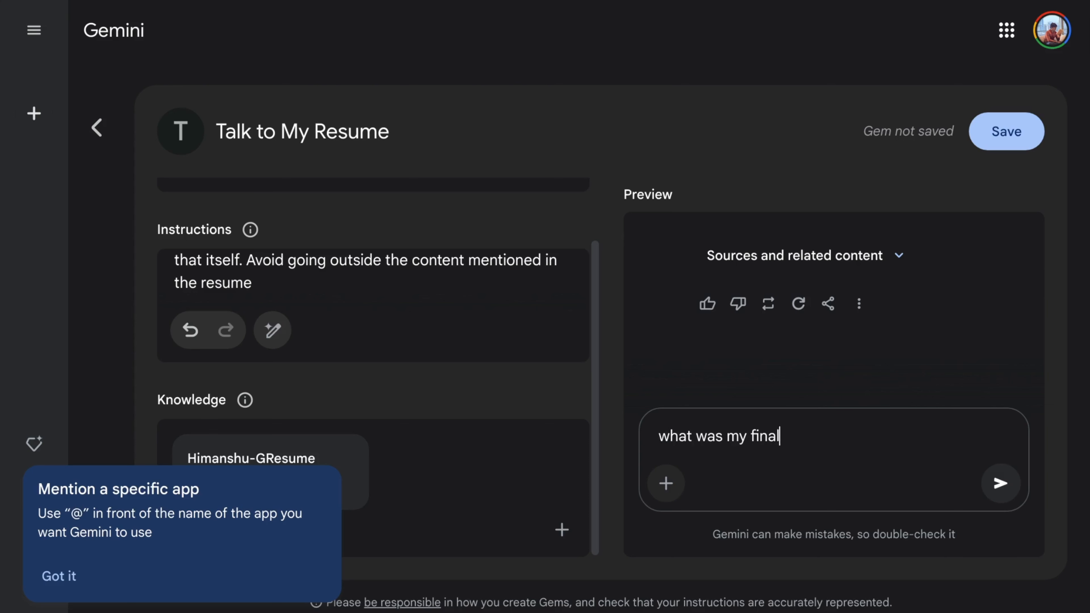
{"action": "type", "text": " year project"}
{"action": "key", "text": "Return"}
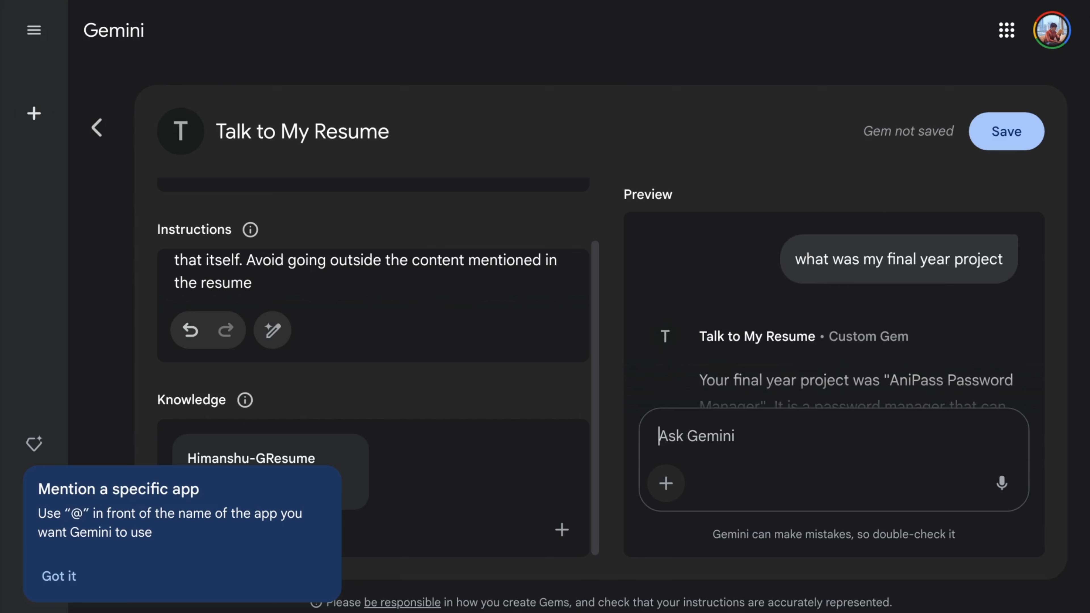
{"action": "scroll", "coordinate": [881, 361], "scroll_direction": "down", "scroll_amount": 2}
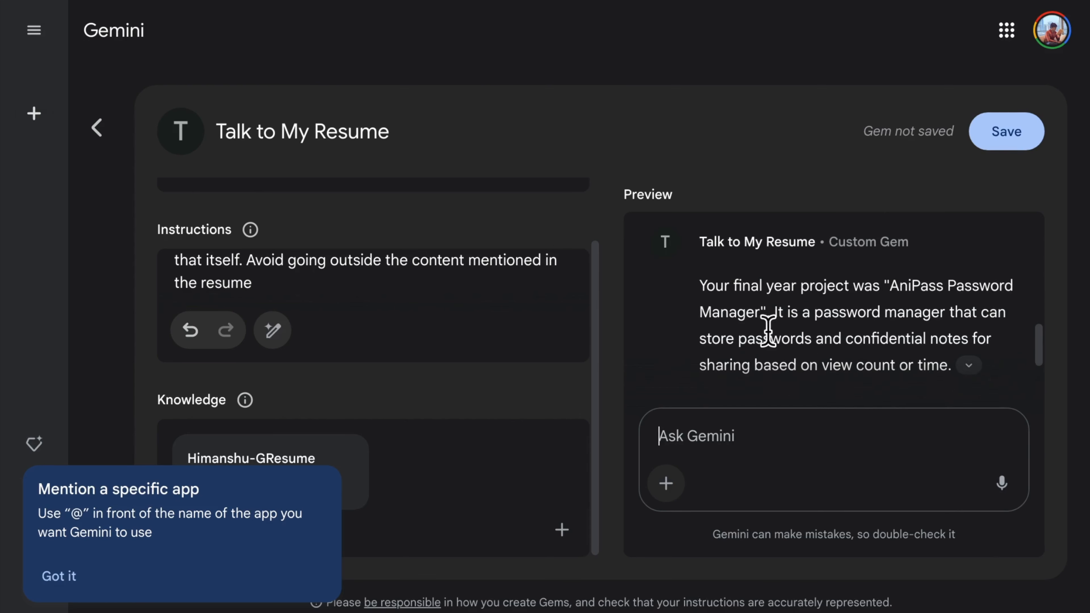
{"action": "scroll", "coordinate": [755, 339], "scroll_direction": "down", "scroll_amount": 1}
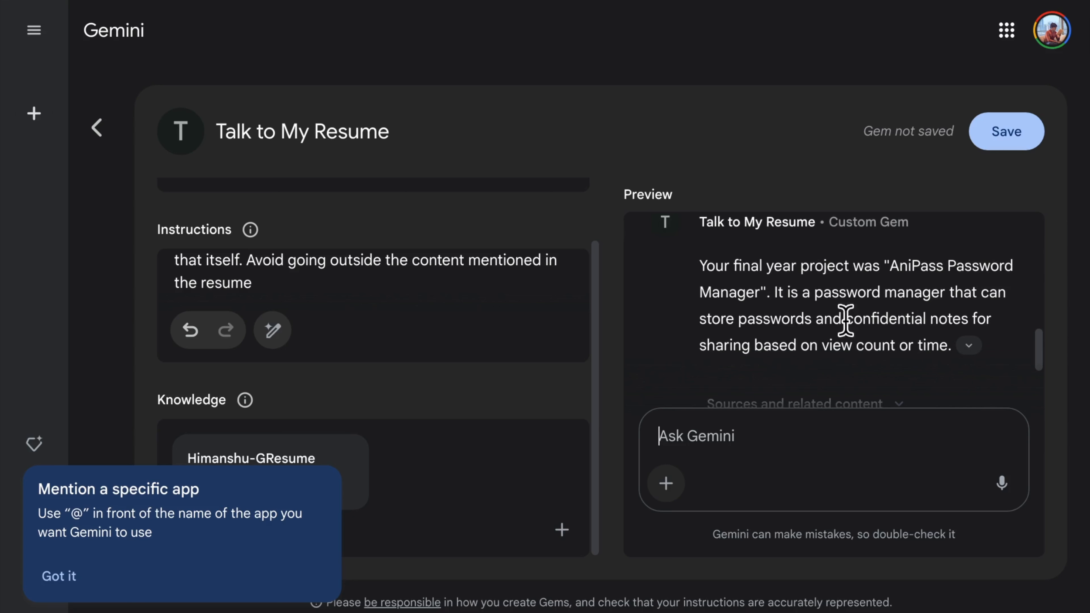
{"action": "scroll", "coordinate": [859, 335], "scroll_direction": "down", "scroll_amount": 1}
{"action": "scroll", "coordinate": [864, 336], "scroll_direction": "down", "scroll_amount": 2}
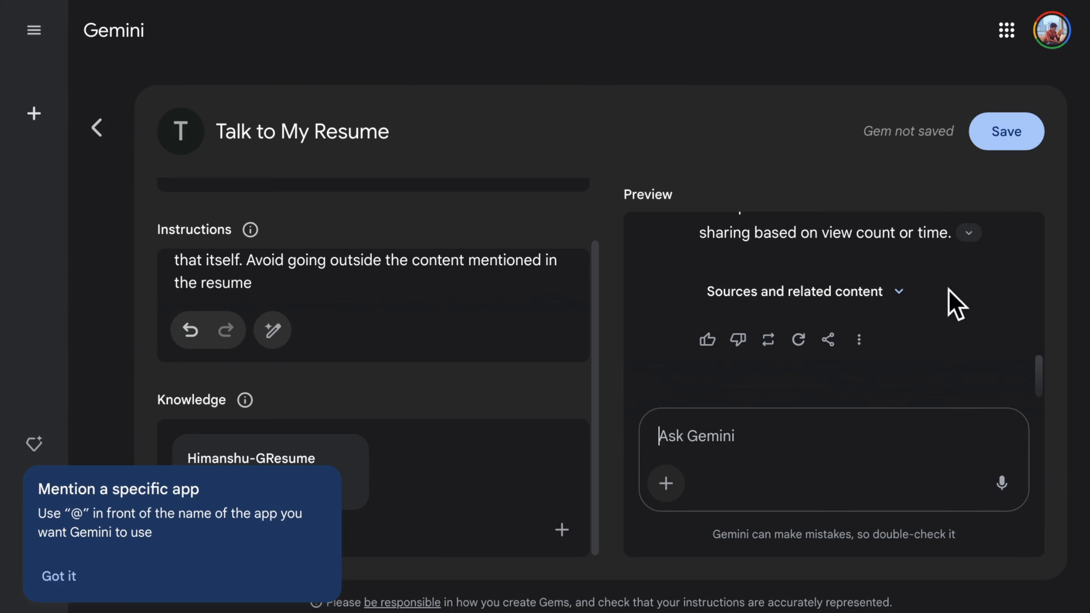
Step: Save the Talk to My Resume Gem and start a chat with it
{"action": "left_click", "coordinate": [981, 152]}
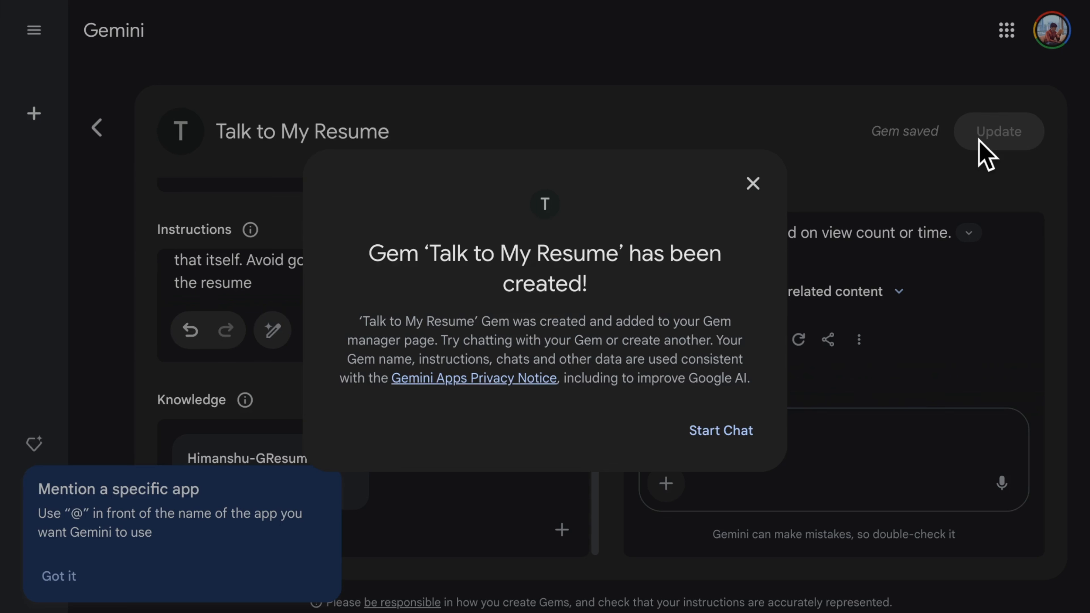
{"action": "left_click", "coordinate": [721, 433]}
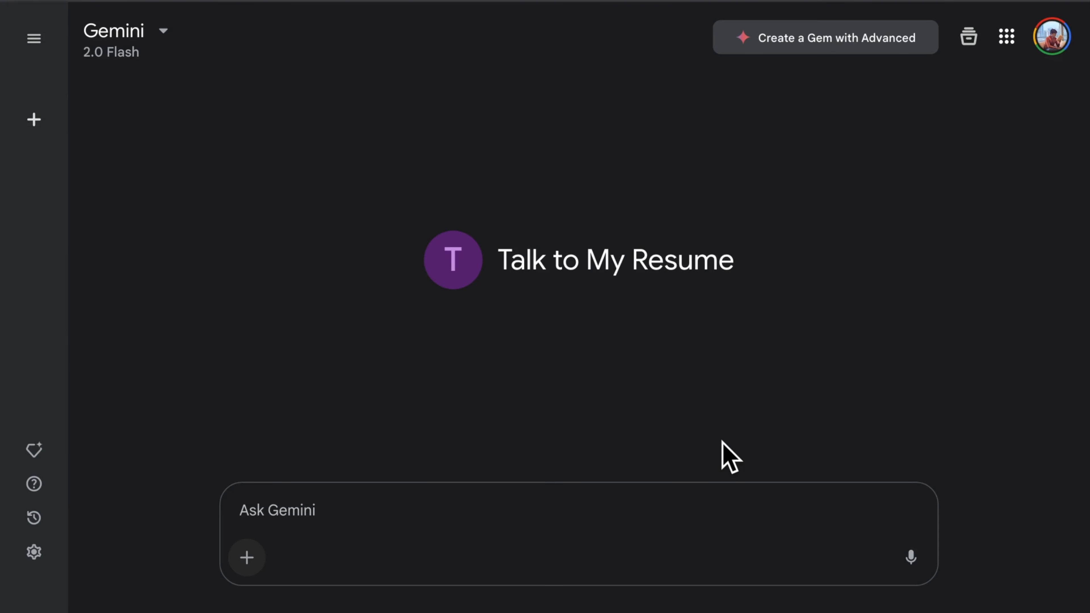